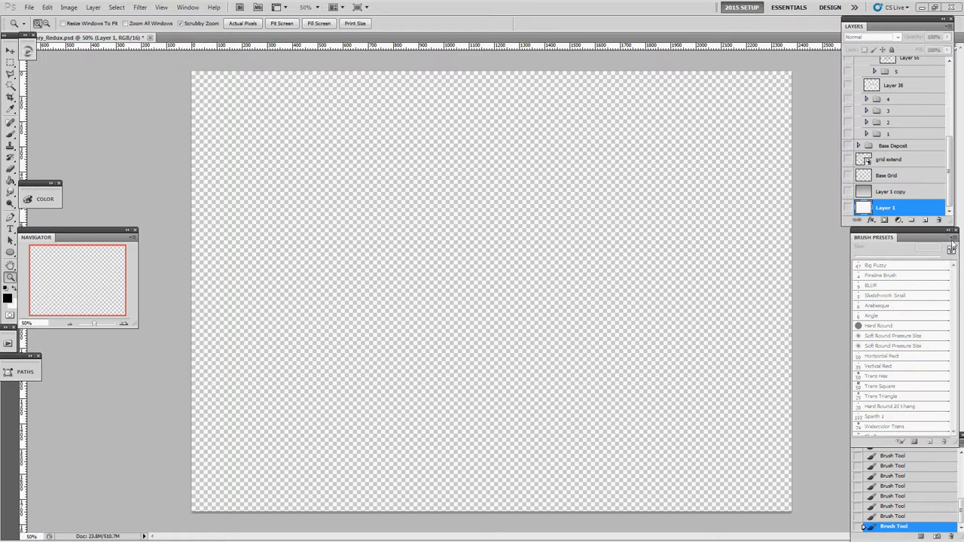
Preview the grey gradient background on Layer 1 copy and hide it again.
left_click(847, 191)
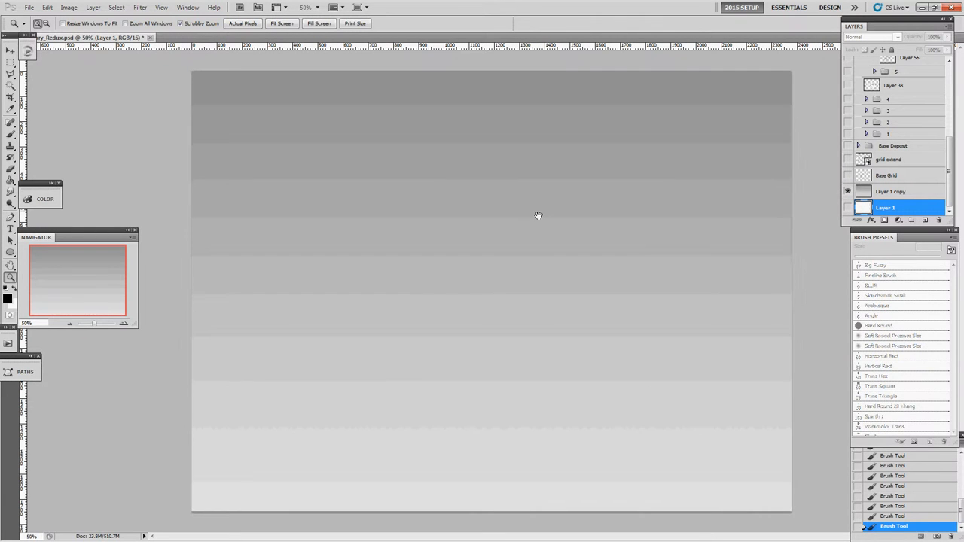
key("ctrl+plus")
key("ctrl+minus")
key("g")
left_click(847, 191)
left_click(862, 193)
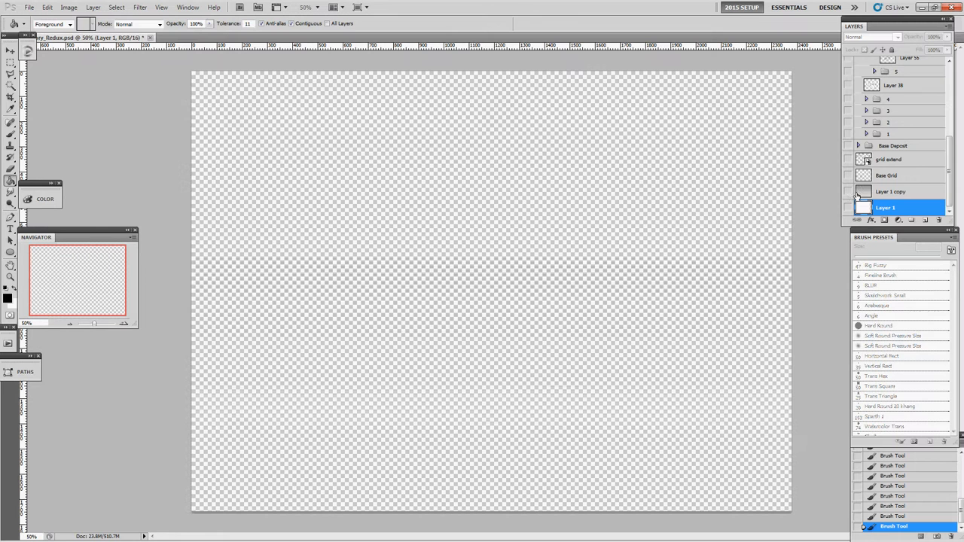
Create a new layer filled with black and invert it to white.
key("ctrl+shift+n")
key("Return")
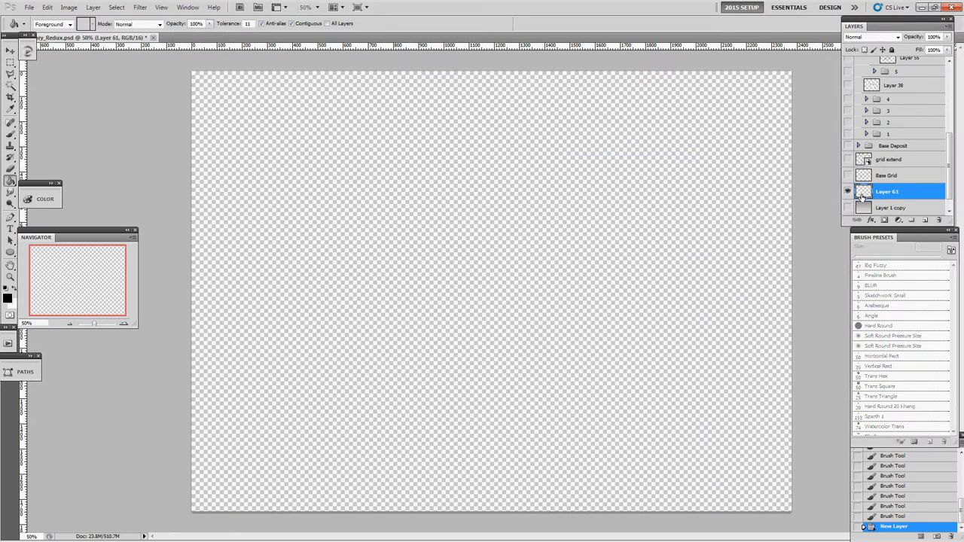
left_click(481, 164)
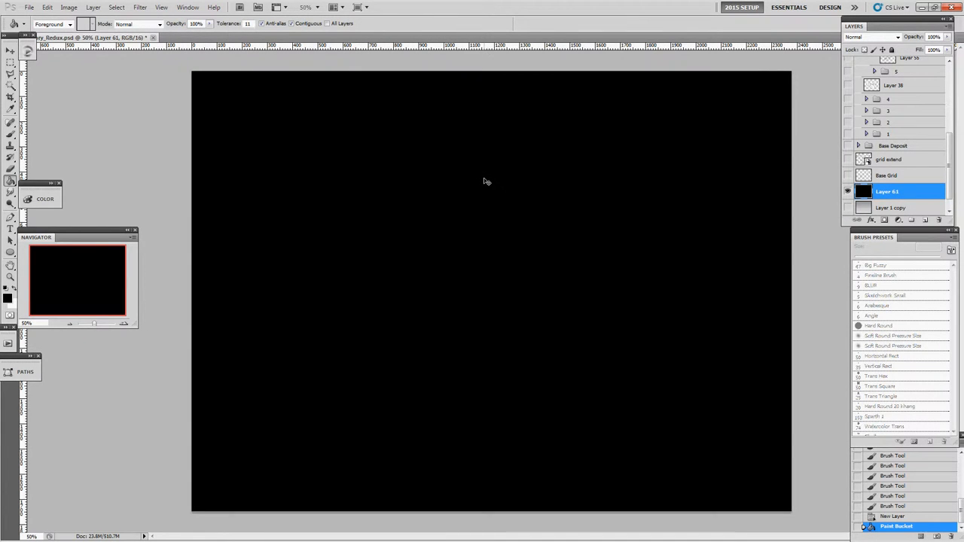
key("ctrl+i")
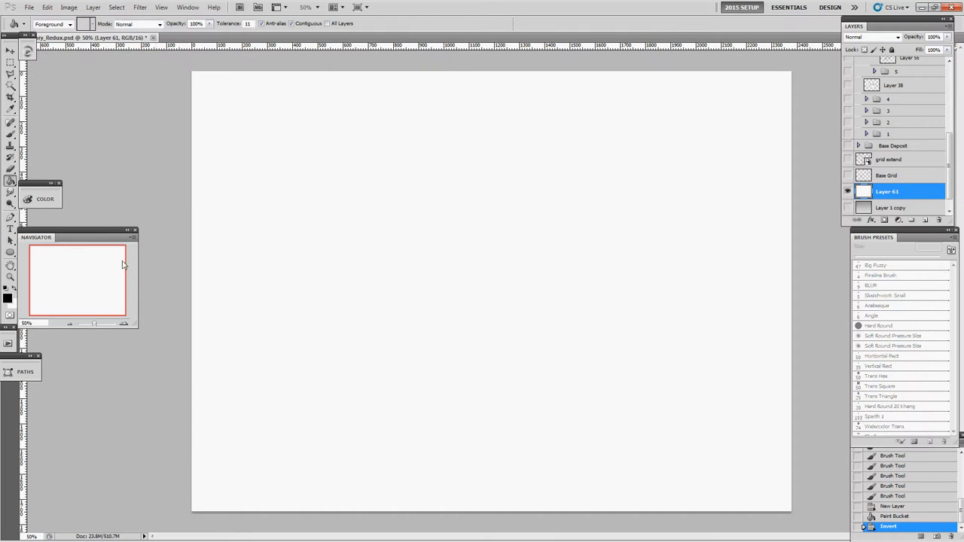
Set up the Gradient tool with the Foreground to Transparent gradient and black as the foreground colour.
key("shift+g")
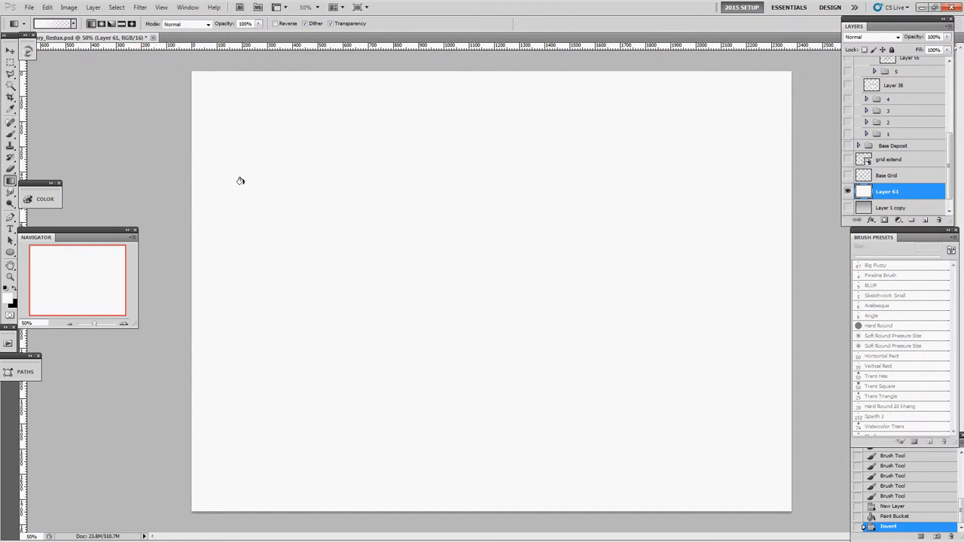
key("shift+g")
left_click(10, 182)
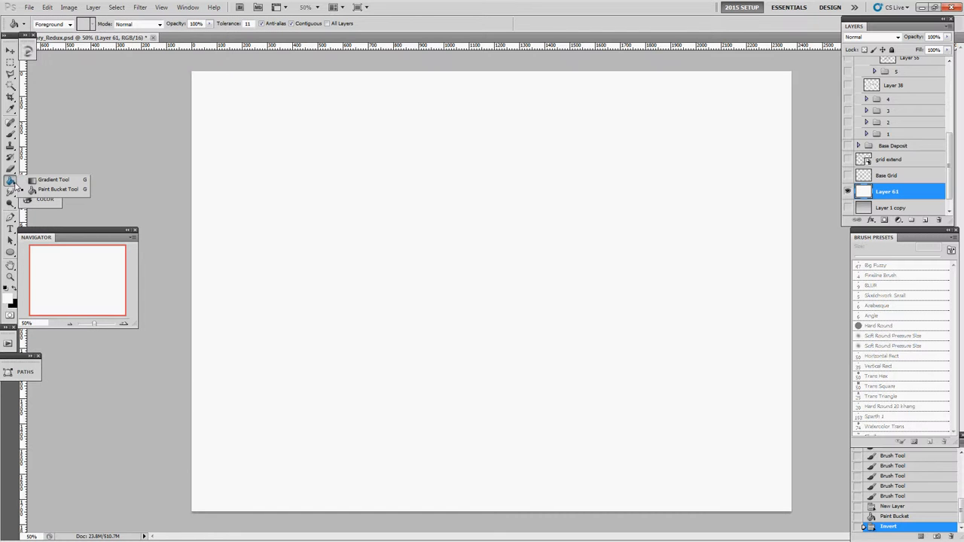
left_click(37, 180)
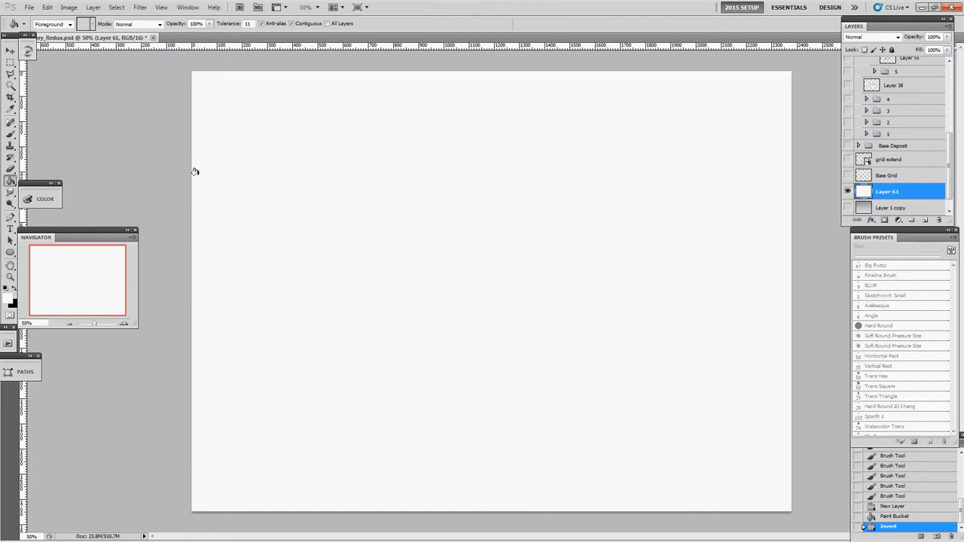
key("shift+g")
left_click(11, 182)
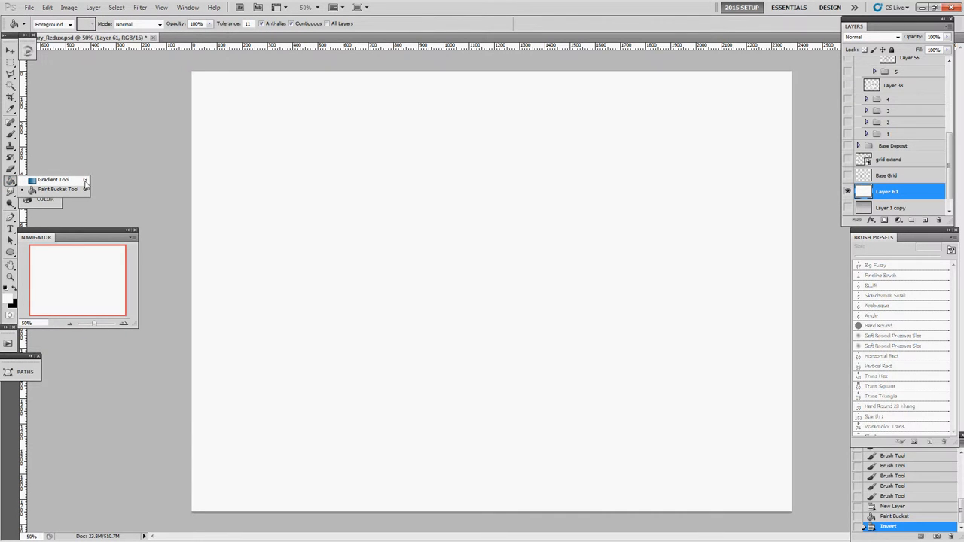
left_click(161, 181)
key("shift+g")
key("shift+g")
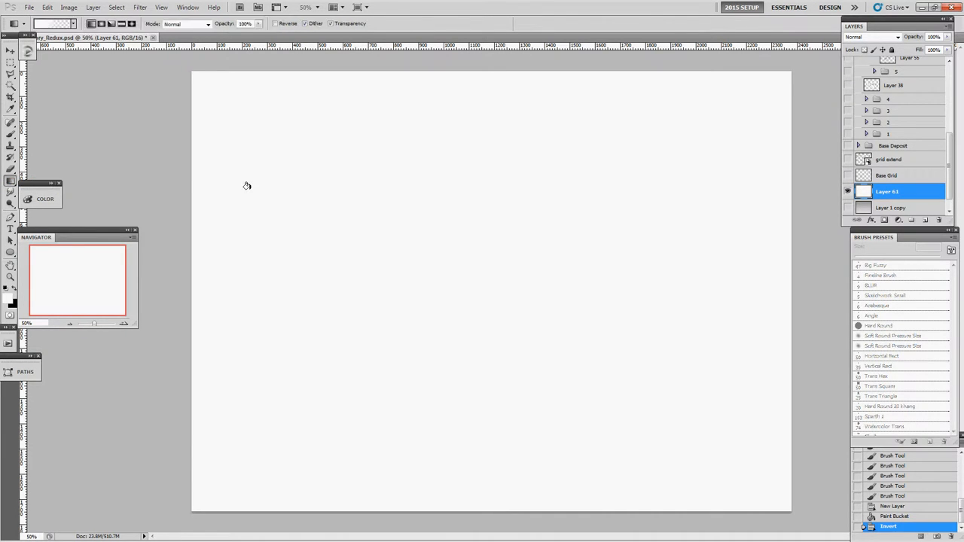
key("shift+g")
left_click(50, 25)
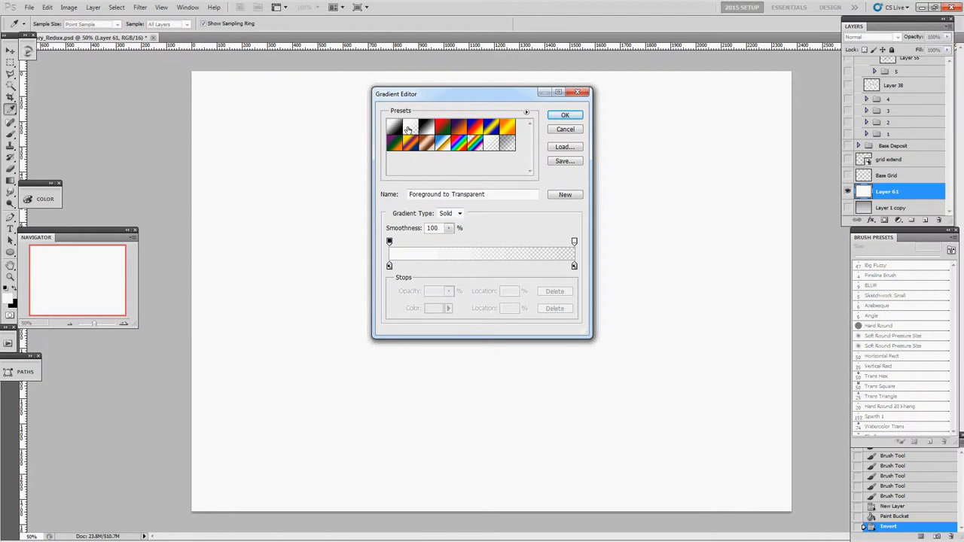
left_click(565, 114)
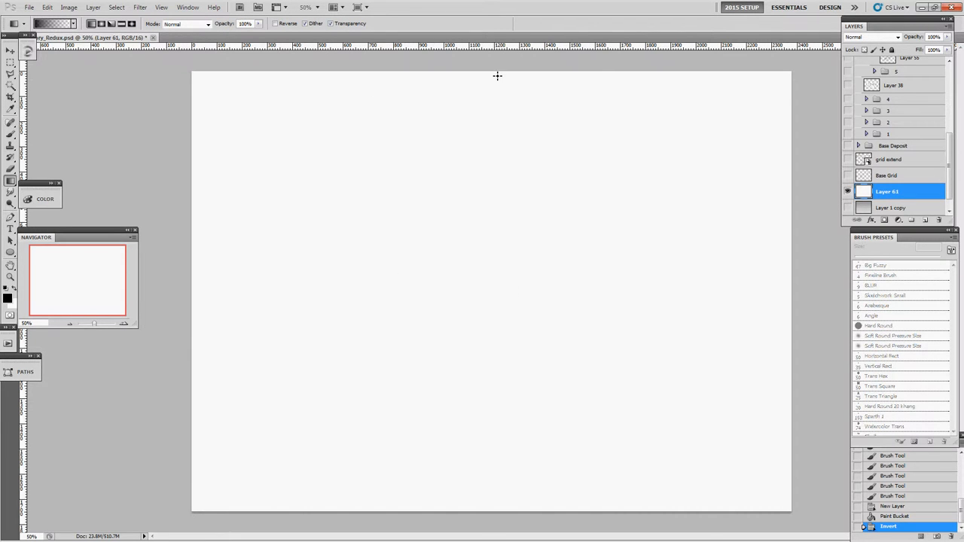
Draw a black-to-transparent gradient down the full height of the white layer, redoing it after undoing the first attempt.
left_click_drag(494, 75, 501, 516)
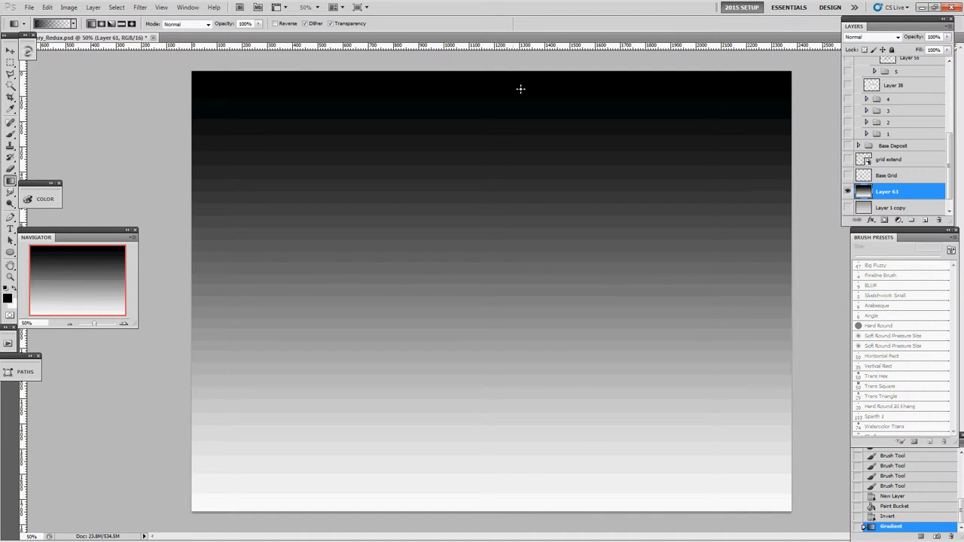
key("ctrl+z")
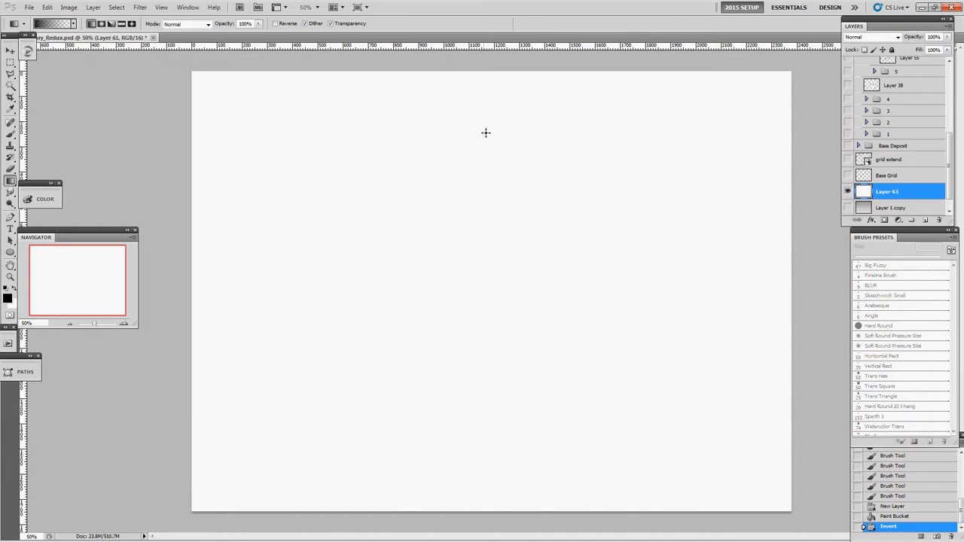
left_click_drag(482, 75, 480, 534)
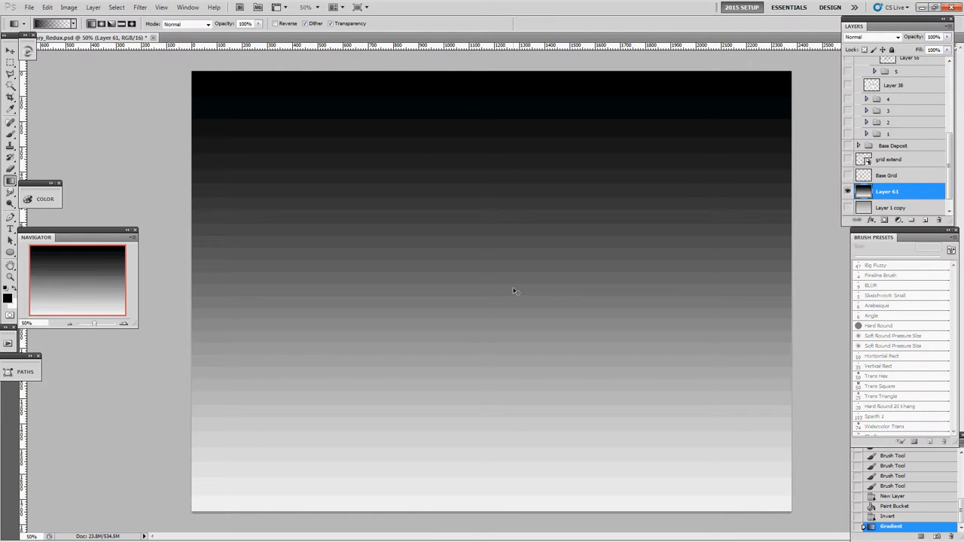
Fade the gradient to a lighter grey with reduced opacity in Normal mode.
key("ctrl+shift+f")
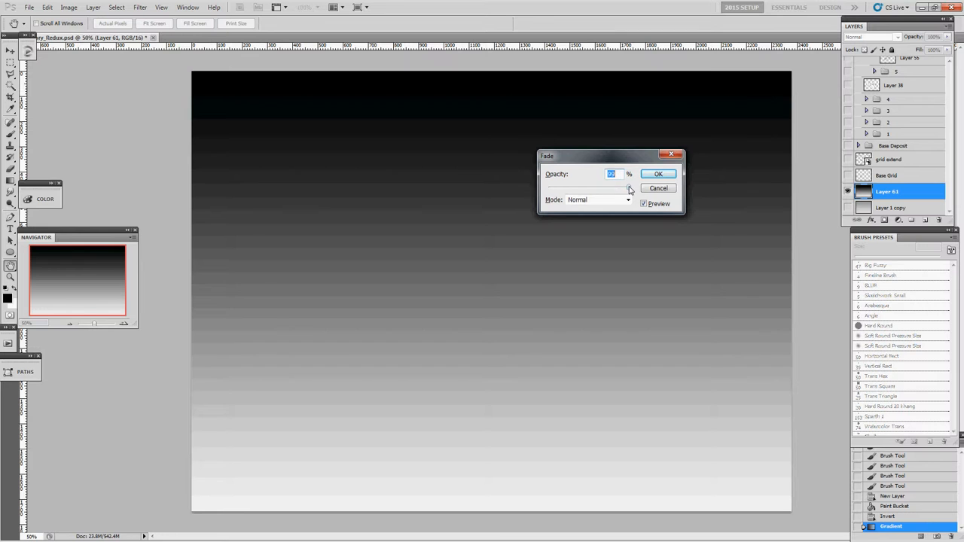
left_click_drag(629, 189, 595, 193)
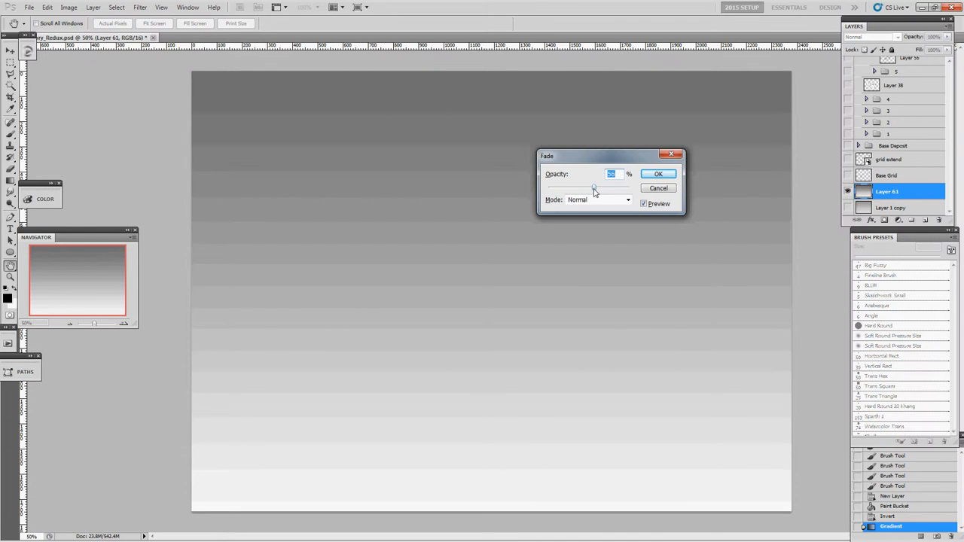
type("0")
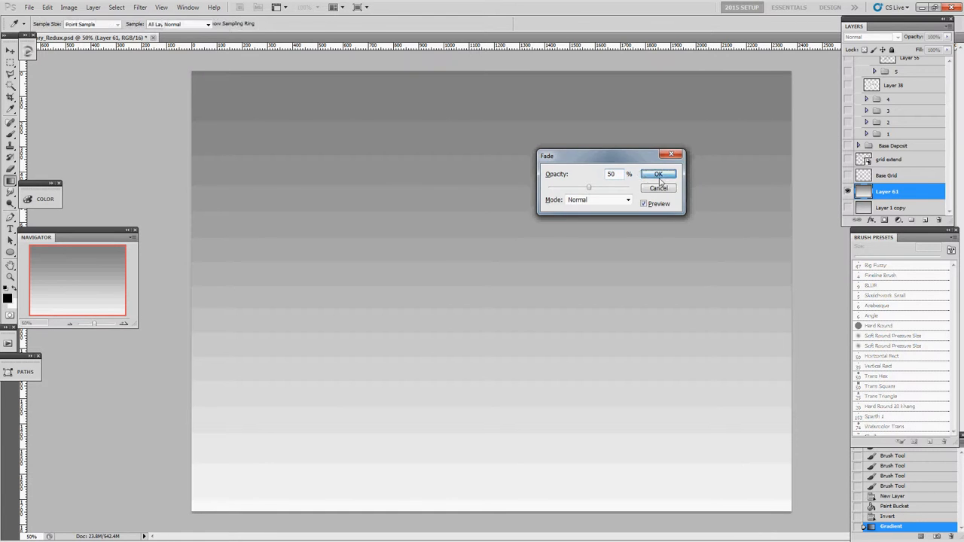
left_click(657, 174)
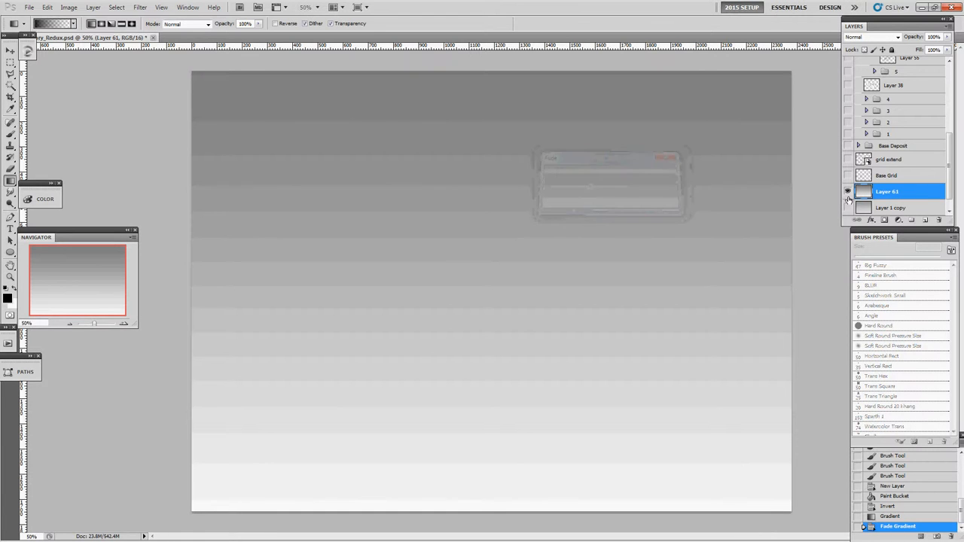
Show Layer 1 copy as the background and delete the new gradient layer, Layer 61.
left_click(848, 195)
left_click(847, 207)
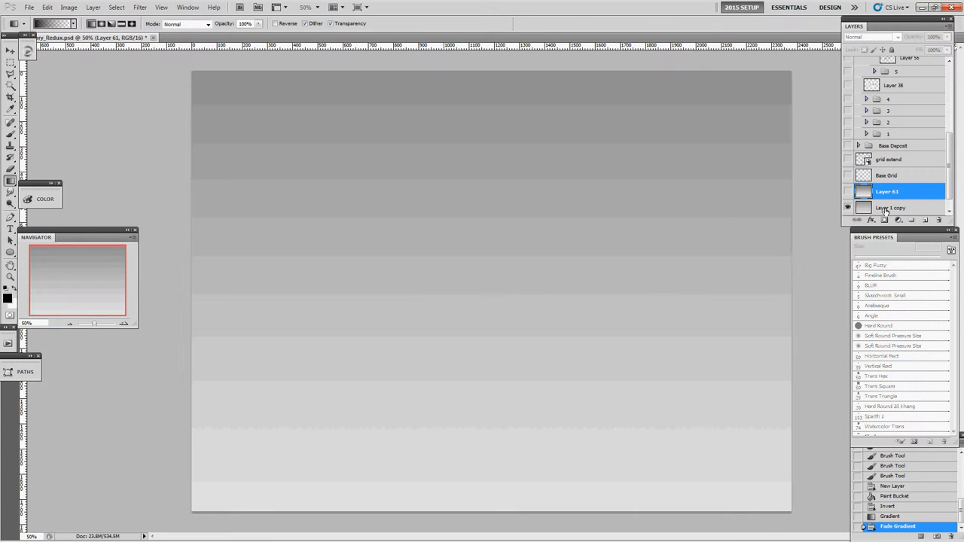
left_click_drag(886, 192, 939, 220)
Show the Base Grid and grid extend layers, toggling each one to compare the perspective grids.
left_click(847, 176)
left_click(848, 159)
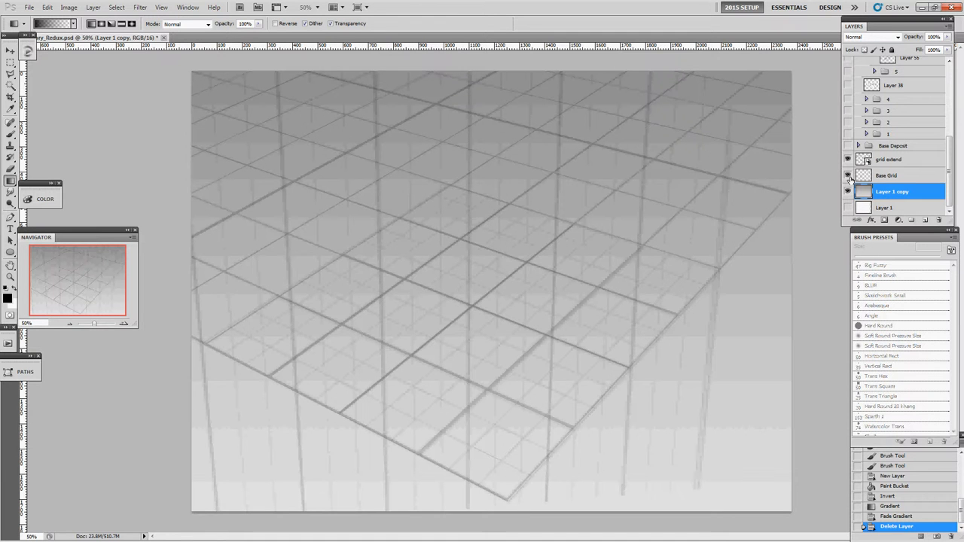
left_click(847, 175)
left_click(848, 161)
left_click(848, 175)
left_click(848, 159)
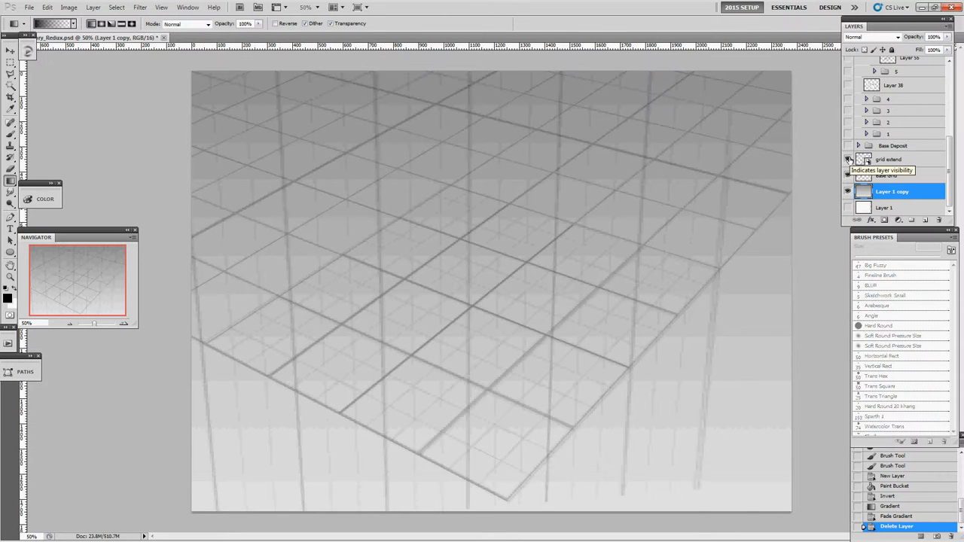
mouse_move(848, 159)
left_mouse_down()
mouse_move(848, 176)
mouse_move(849, 161)
left_mouse_up()
Add a new layer above grid extend for sketching with the 5 px Sketchwork Small brush.
key("z")
left_click(510, 337)
left_click(508, 337)
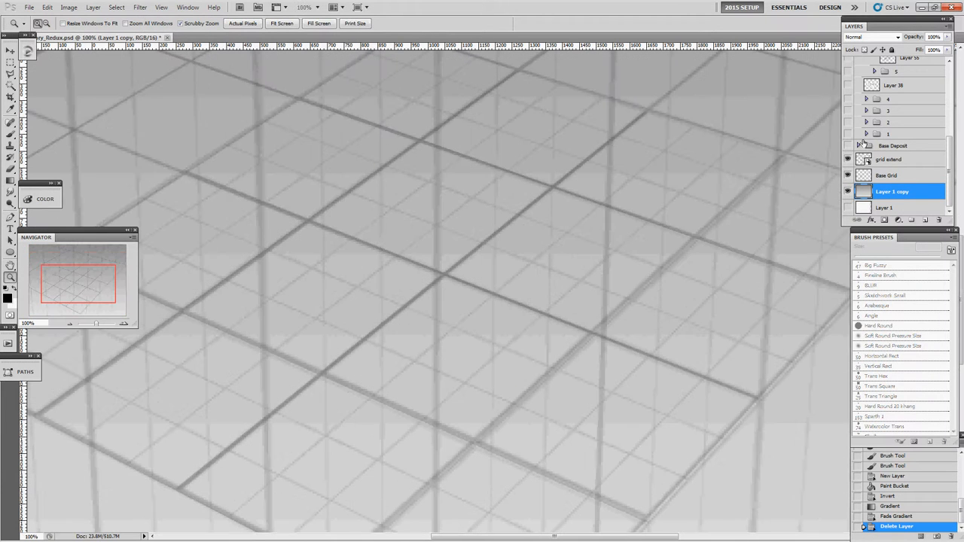
left_click(884, 159)
left_click(925, 220)
key("b")
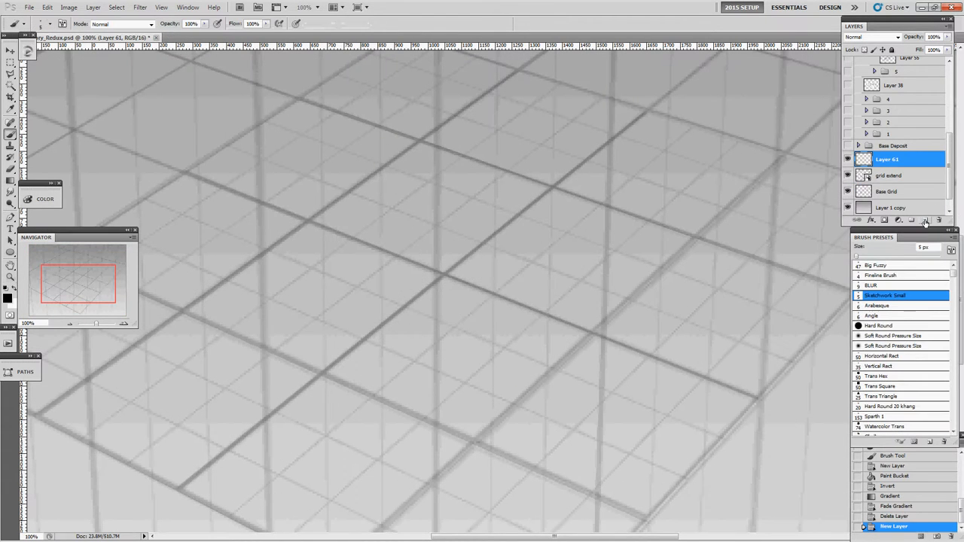
Sketch an elongated box-shaped building with a recessed roof slot, following the perspective grid lines.
left_click(483, 150)
left_click(290, 308, "shift")
mouse_move(291, 310)
left_mouse_down()
mouse_move(354, 369)
mouse_move(576, 203)
left_mouse_up()
mouse_move(381, 367)
left_mouse_down()
mouse_move(570, 216)
mouse_move(566, 200)
left_mouse_up()
key("F2")
key("F1")
key("F1")
mouse_move(394, 371)
left_mouse_down()
mouse_move(592, 204)
mouse_move(582, 192)
left_mouse_up()
left_click_drag(461, 163, 573, 185)
mouse_move(437, 168)
left_mouse_down()
mouse_move(570, 189)
mouse_move(543, 166)
left_mouse_up()
mouse_move(369, 279)
left_mouse_down()
mouse_move(385, 284)
mouse_move(504, 177)
mouse_move(423, 277)
left_mouse_up()
mouse_move(414, 291)
left_mouse_down()
mouse_move(520, 219)
mouse_move(532, 193)
left_mouse_up()
mouse_move(502, 183)
left_mouse_down()
mouse_move(529, 202)
mouse_move(376, 275)
left_mouse_up()
mouse_move(293, 310)
left_mouse_down()
mouse_move(303, 448)
mouse_move(316, 465)
mouse_move(361, 479)
left_mouse_up()
mouse_move(377, 366)
left_mouse_down()
mouse_move(394, 505)
mouse_move(387, 497)
left_mouse_up()
left_click_drag(305, 452, 387, 494)
mouse_move(387, 490)
left_mouse_down()
mouse_move(495, 387)
mouse_move(494, 339)
left_mouse_up()
left_click_drag(495, 337, 568, 262)
left_click_drag(524, 292, 569, 244)
left_click_drag(583, 202, 573, 260)
Clear the building sketch and delete its layer.
key("z")
left_click(591, 242, "alt")
left_click(591, 242, "alt")
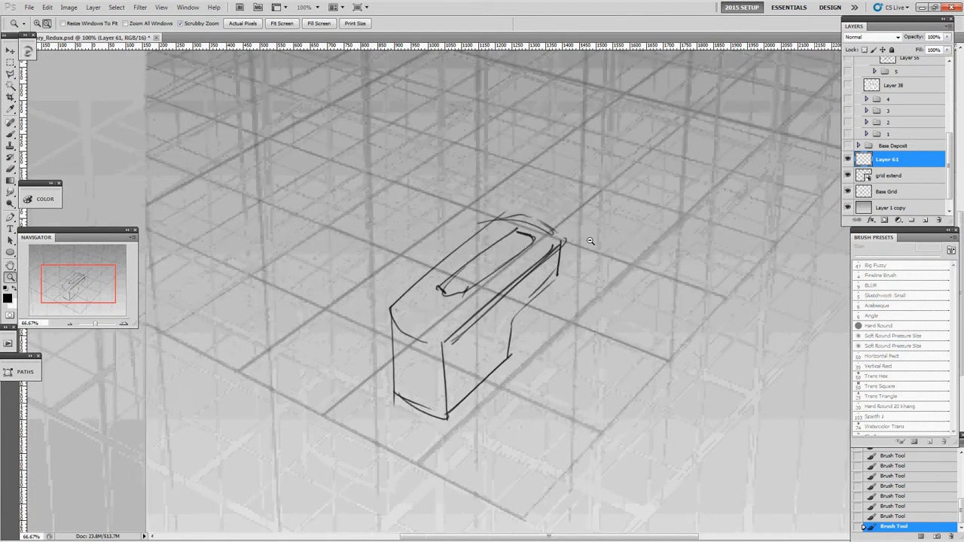
key("ctrl+a")
key("Delete")
left_click_drag(888, 159, 937, 221)
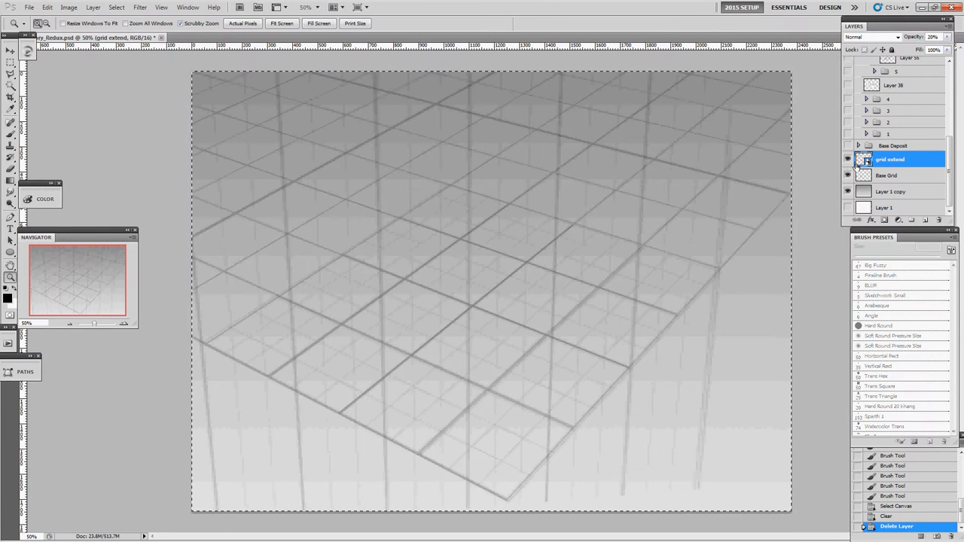
Hide the grid extend and Base Grid layers and create a new layer named Grid above Base Grid for brushwork.
left_click_drag(847, 159, 852, 178)
key("ctrl+d")
left_click(897, 178)
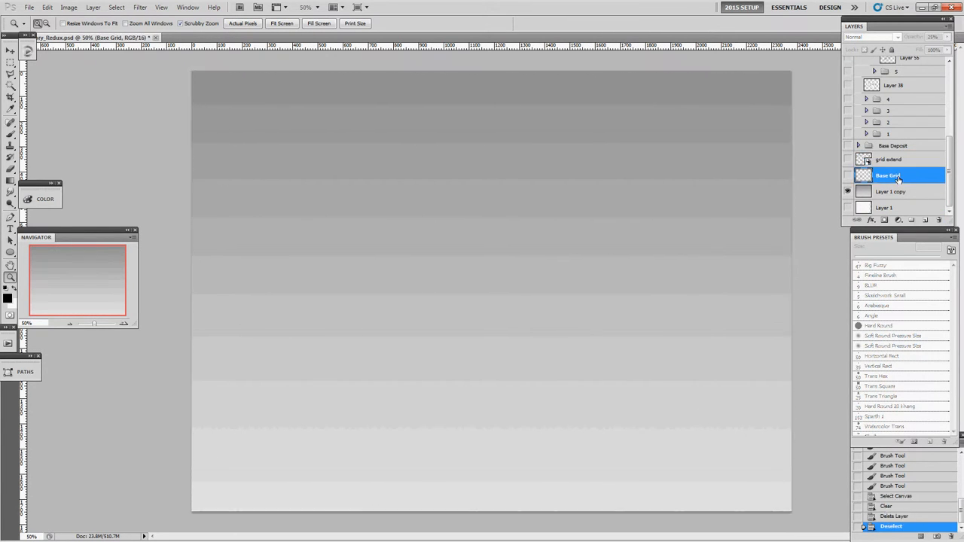
key("ctrl+shift+n")
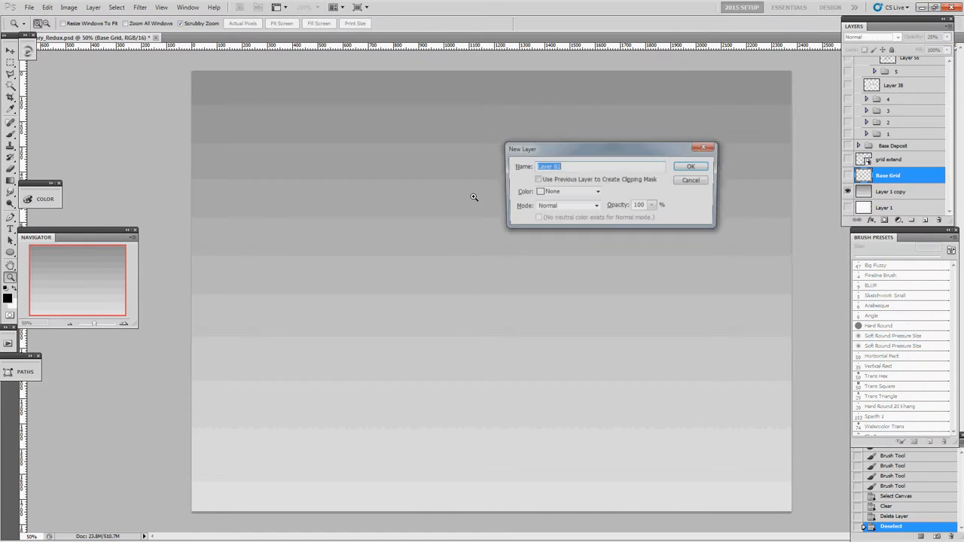
type("Grid")
key("Return")
key("b")
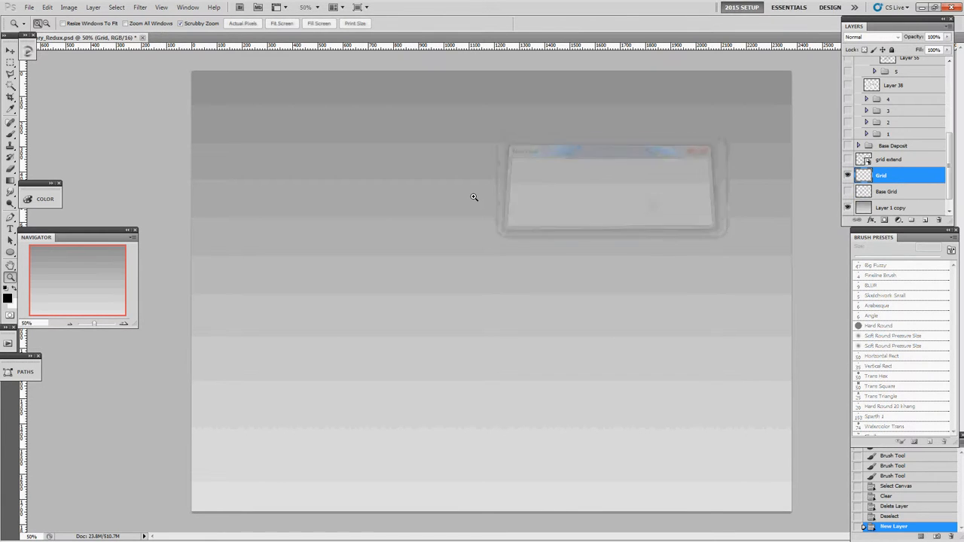
Try two vertical brush strokes on the Grid layer and undo them both.
mouse_move(329, 110)
left_mouse_down()
mouse_move(319, 465)
mouse_move(329, 474)
left_mouse_up()
mouse_move(394, 415)
left_mouse_down()
mouse_move(405, 184)
mouse_move(405, 106)
left_mouse_up()
key("ctrl+alt+z")
key("ctrl+alt+z")
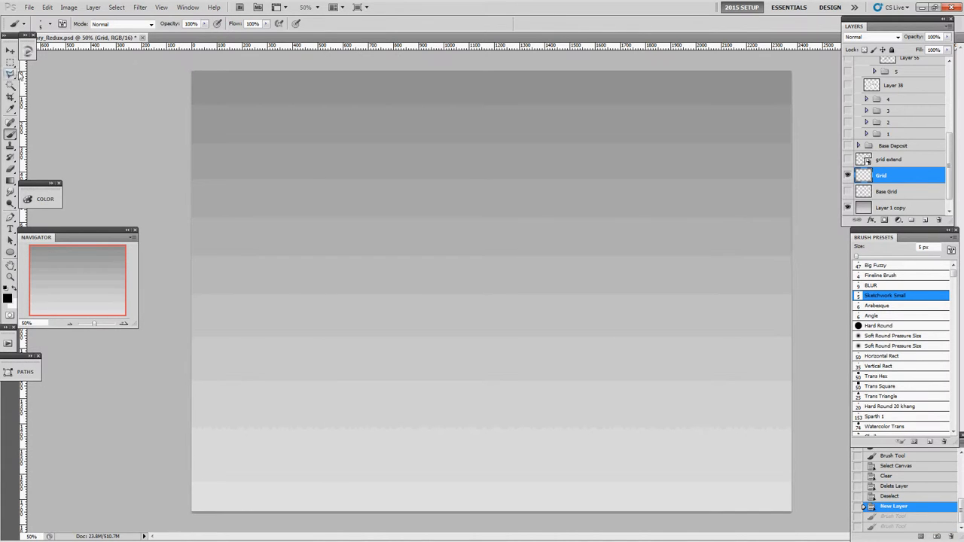
Place evenly spaced vertical ruler guides across the canvas.
mouse_move(24, 79)
left_mouse_down()
mouse_move(377, 129)
mouse_move(15, 134)
left_mouse_up()
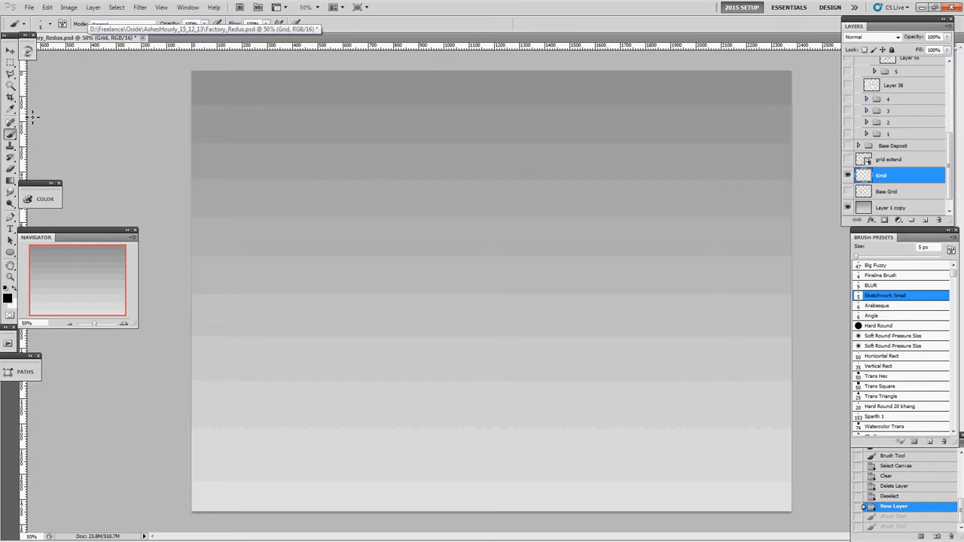
left_click_drag(25, 109, 369, 113)
key("ctrl+z")
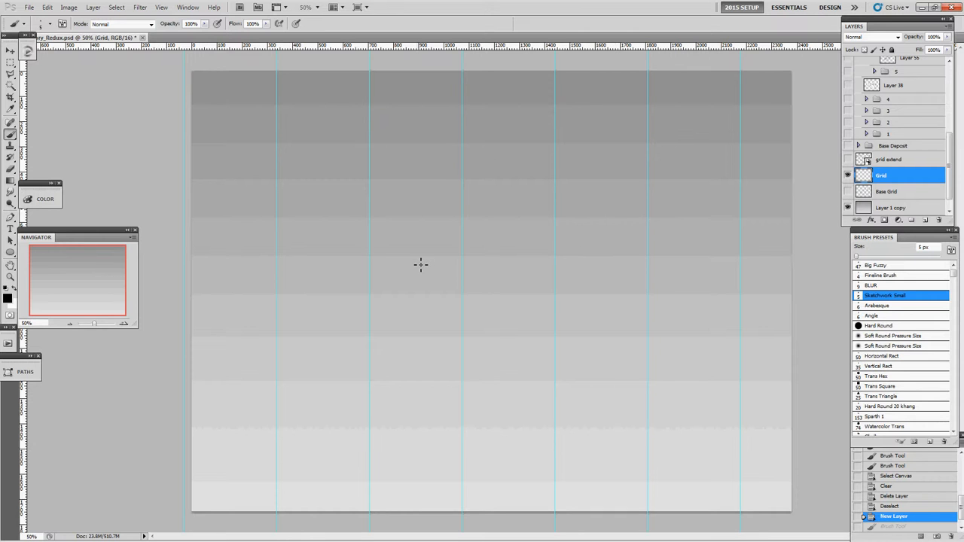
Try brush lines along the first two guides inside the canvas and undo all of these strokes.
left_click_drag(277, 83, 277, 488)
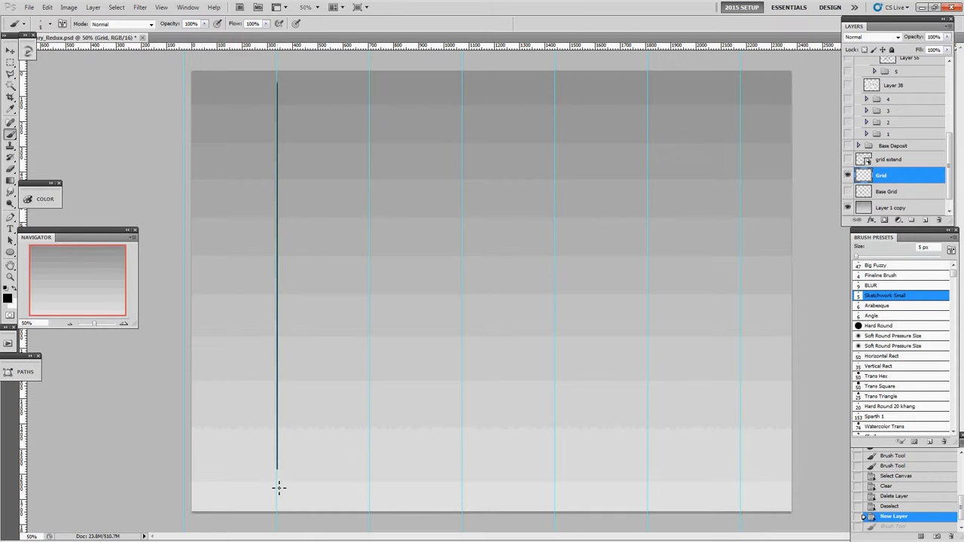
key("ctrl+z")
mouse_move(377, 84)
left_mouse_down()
mouse_move(418, 150)
mouse_move(376, 293)
mouse_move(383, 490)
left_mouse_up()
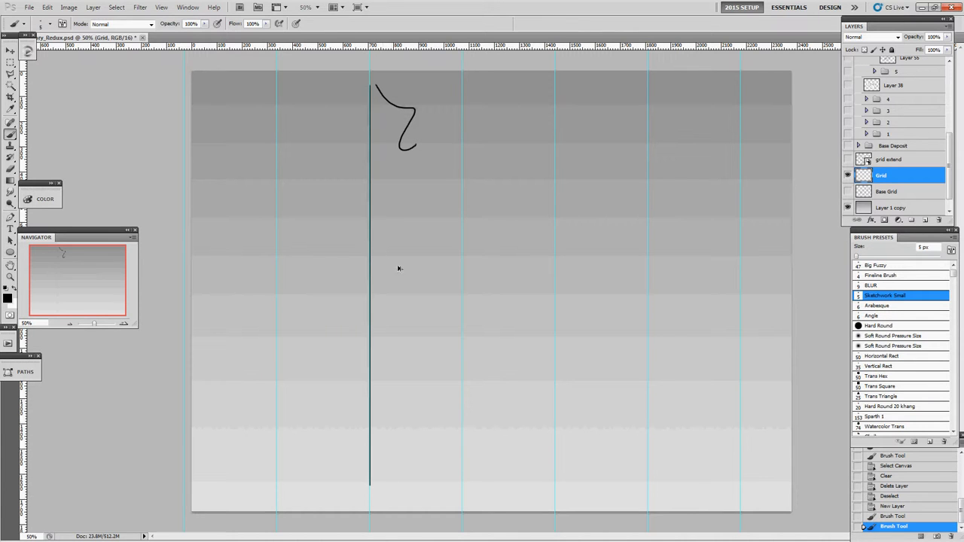
key("ctrl+z")
key("ctrl+alt+z")
Paint six straight vertical lines with the 5 px brush along the guides inside the canvas and hide the guides.
mouse_move(369, 85)
left_mouse_down()
mouse_move(371, 425)
mouse_move(380, 497)
left_mouse_up()
mouse_move(466, 86)
left_mouse_down()
mouse_move(475, 458)
mouse_move(465, 495)
left_mouse_up()
left_click_drag(556, 85, 555, 482)
mouse_move(648, 87)
left_mouse_down()
mouse_move(634, 358)
mouse_move(646, 489)
left_mouse_up()
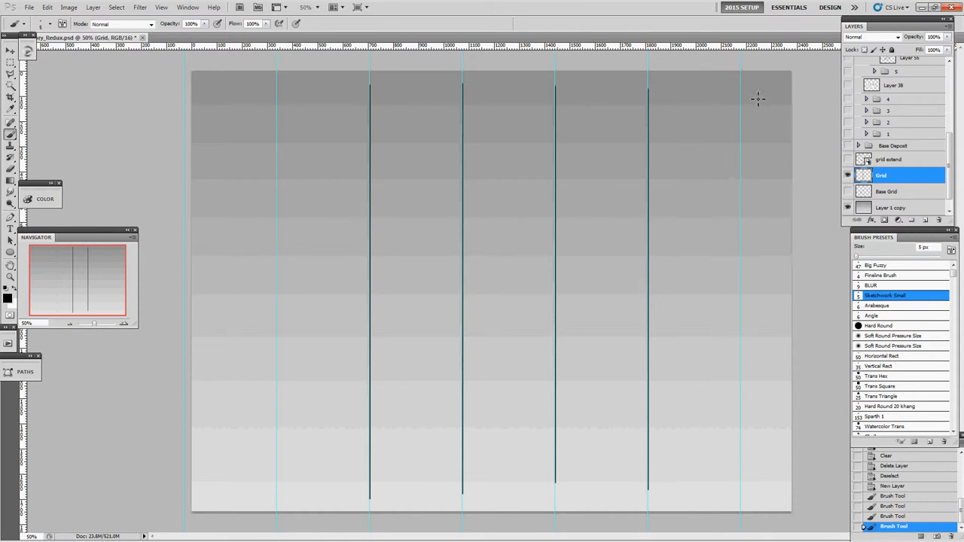
left_click_drag(742, 93, 731, 482)
left_click_drag(277, 96, 287, 536)
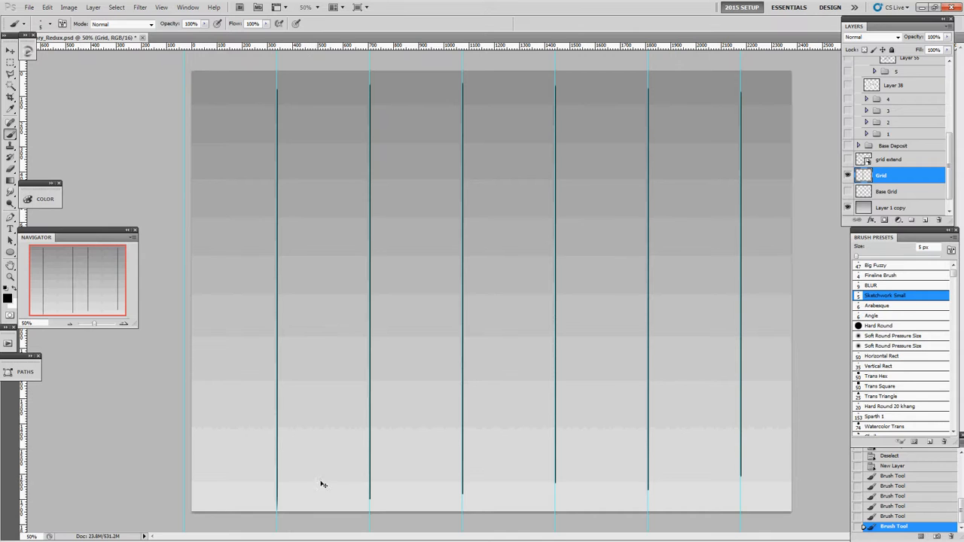
key("ctrl+semicolon")
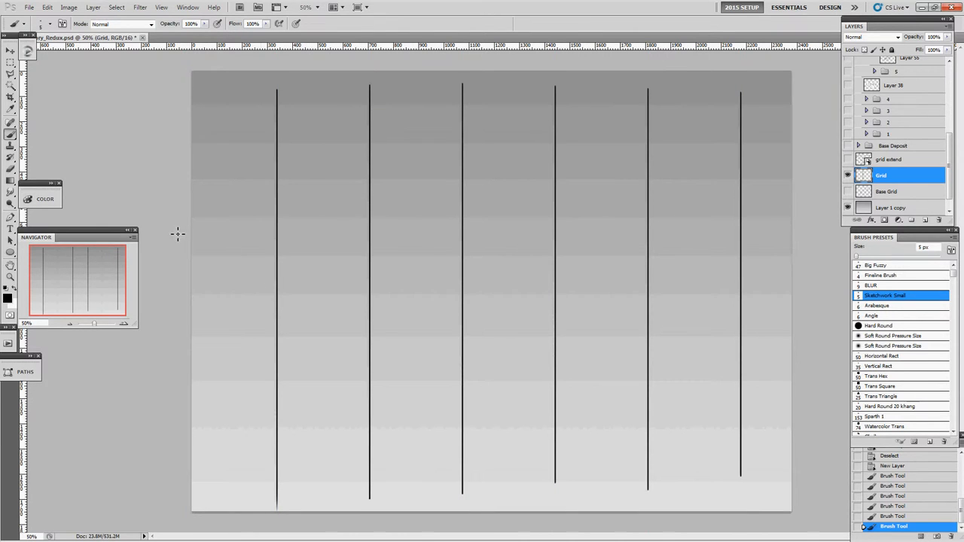
Trim the uneven lower and upper ends of the lines to level edges by clearing rectangular marquee selections.
key("m")
left_click_drag(236, 464, 797, 518)
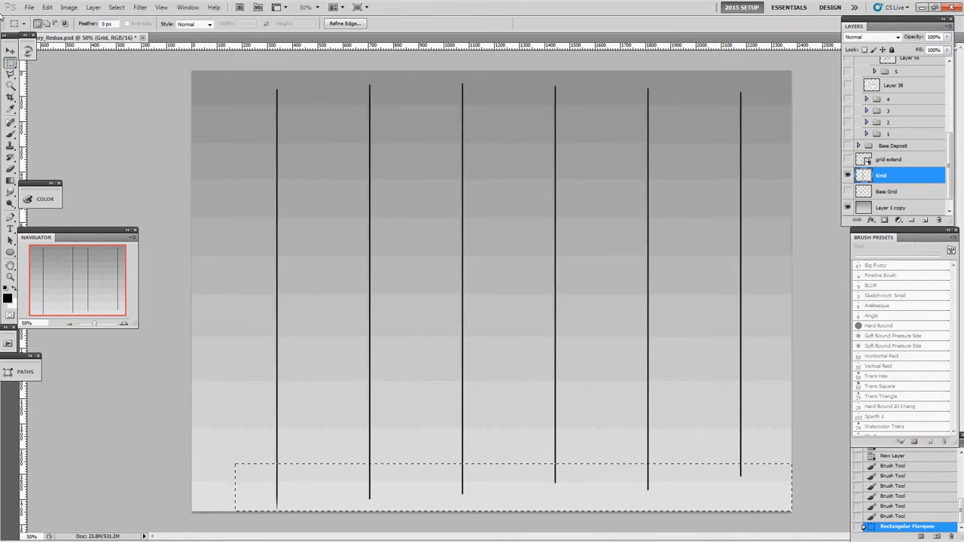
left_click(11, 66, "alt")
left_click(12, 66, "alt")
key("Delete")
left_click_drag(235, 72, 832, 134)
key("Delete")
left_click(833, 135)
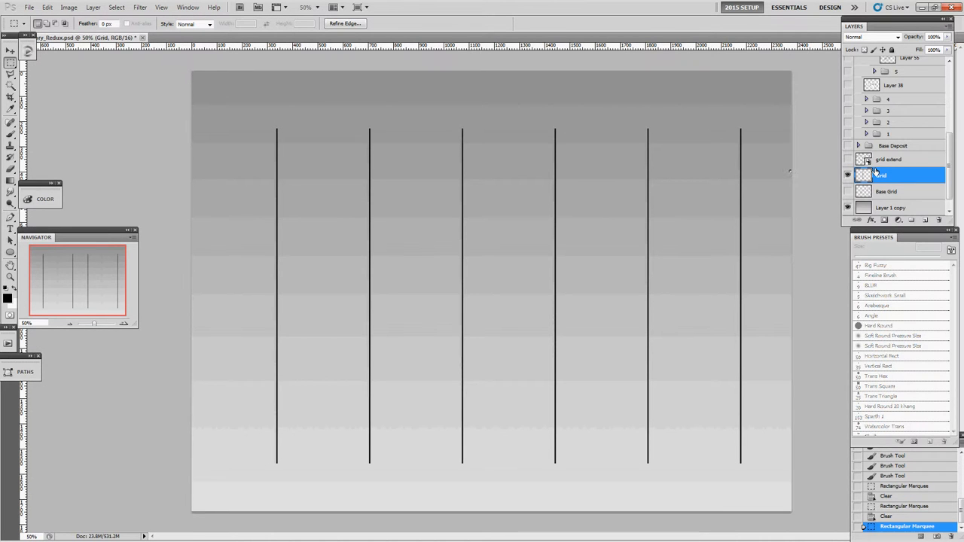
Clear the leftover selection and duplicate the Grid layer.
key("ctrl+j")
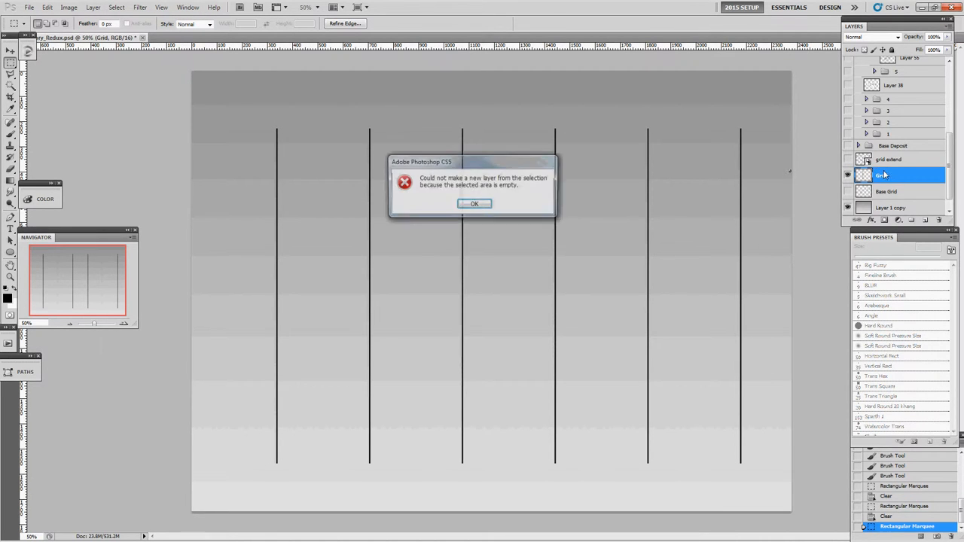
left_click(466, 208)
key("ctrl+d")
key("ctrl+j")
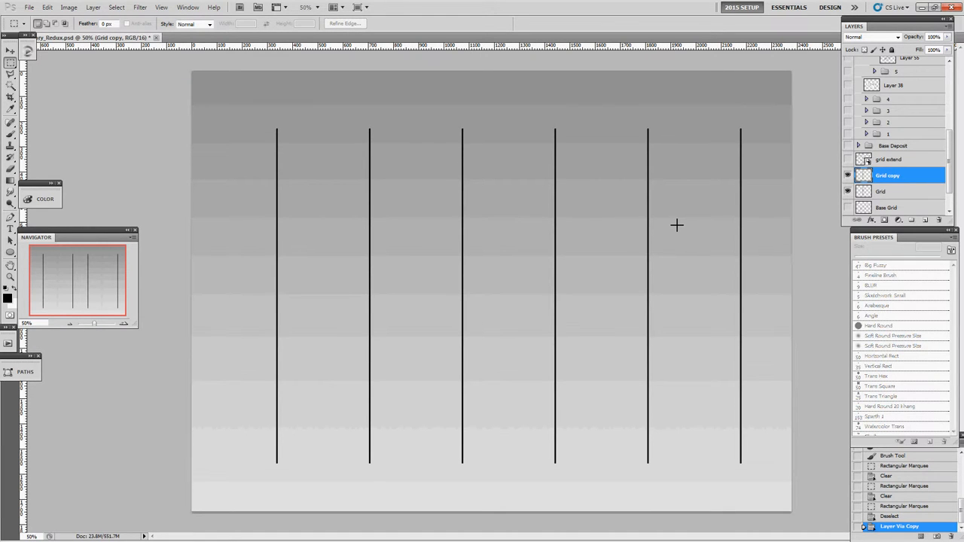
Nudge the copied lines left until they fall midway between the original lines and merge the copy down into the Grid layer.
key("v")
key("shift+Left")
key("shift+Left")
key("shift+Left")
key("shift+Left")
key("shift+Left")
key("shift+Left")
key("shift+Left")
key("shift+Left")
key("shift+Left")
key("shift+Left")
key("shift+Left")
key("shift+Left")
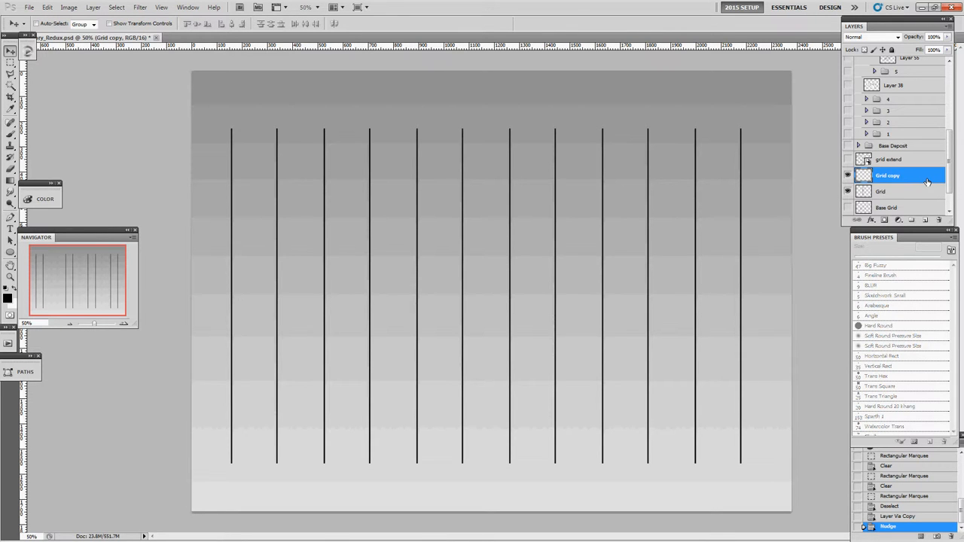
key("Left")
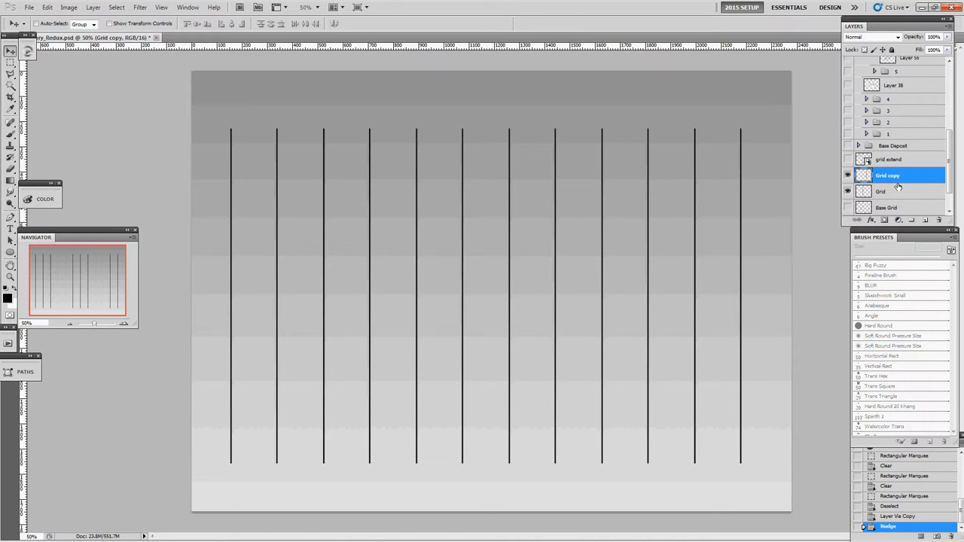
key("ctrl+e")
key("ctrl+z")
key("ctrl+e")
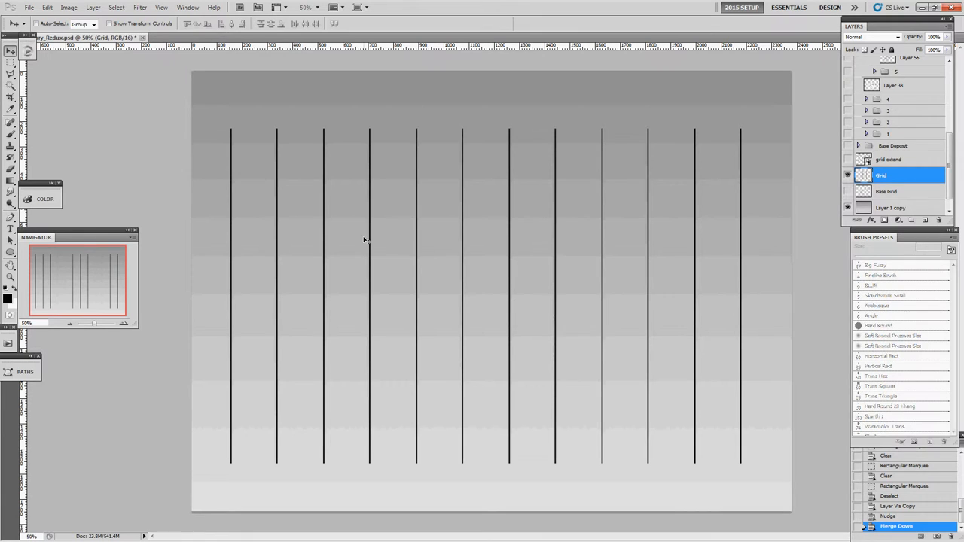
Thicken every third vertical line with straight 9 px brush strokes, starting from the leftmost line.
key("b")
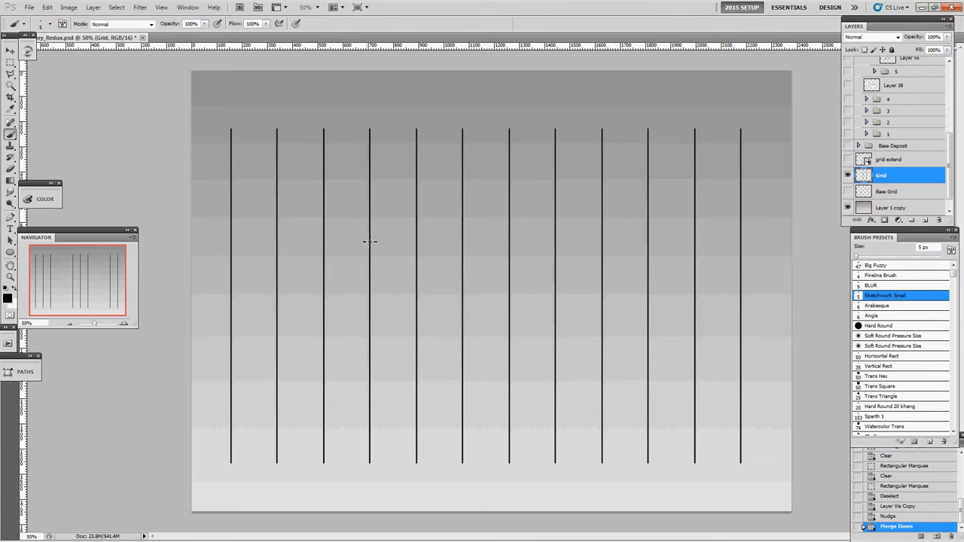
key("bracketright")
key("bracketright")
mouse_move(232, 131)
left_mouse_down()
mouse_move(249, 302)
mouse_move(241, 483)
left_mouse_up()
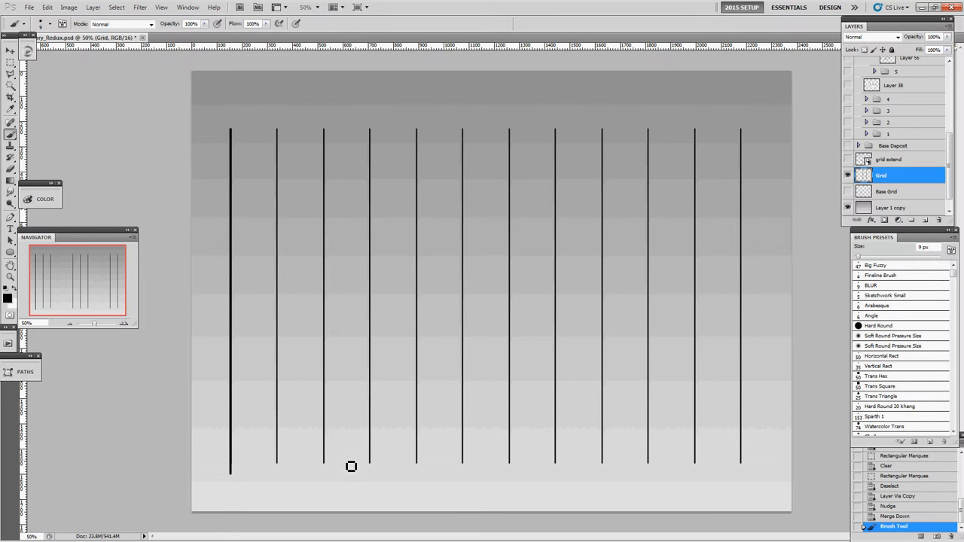
left_click_drag(372, 467, 375, 94)
key("ctrl+z")
left_click_drag(375, 136, 374, 471)
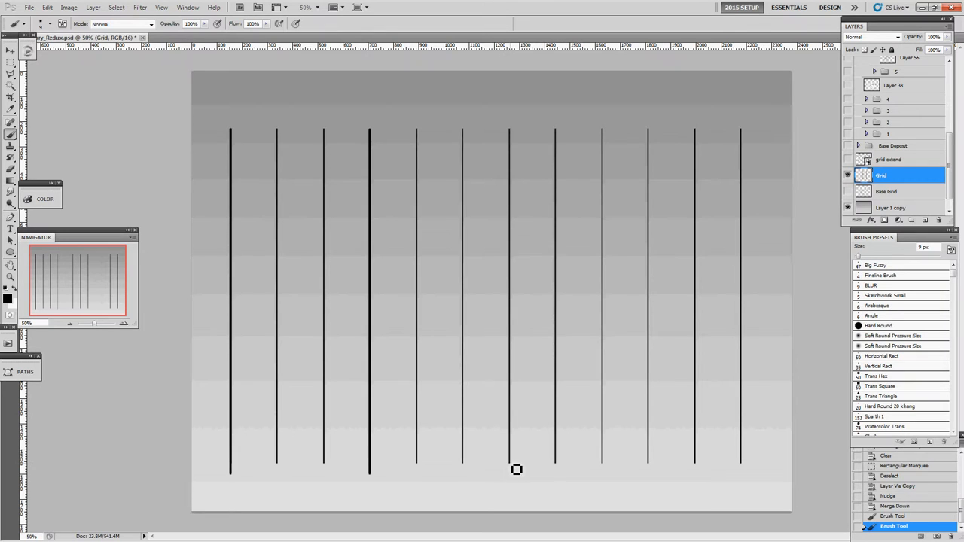
left_click_drag(517, 469, 515, 117)
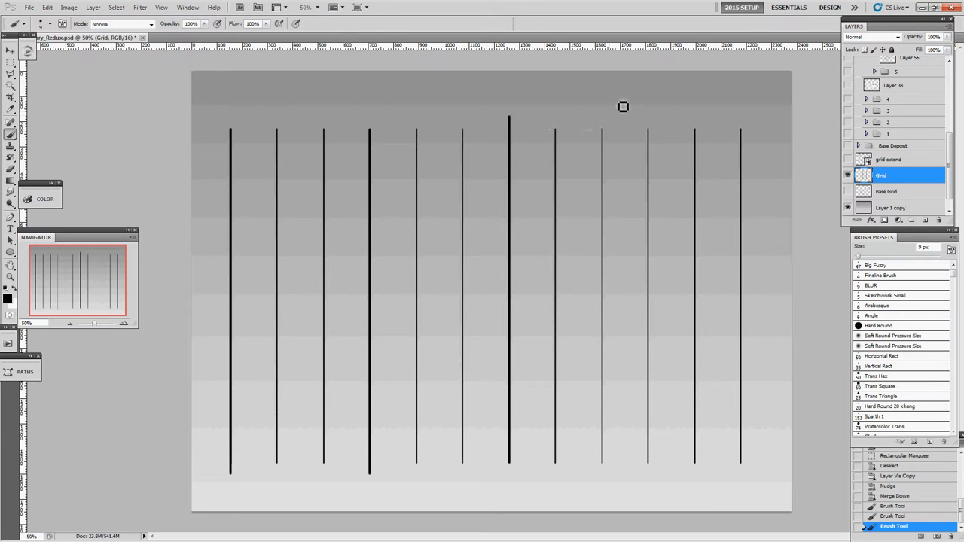
left_click_drag(653, 135, 667, 509)
Delete the two thin lines beyond the rightmost thick line using a rectangular selection and deselect.
key("m")
left_click_drag(785, 99, 670, 500)
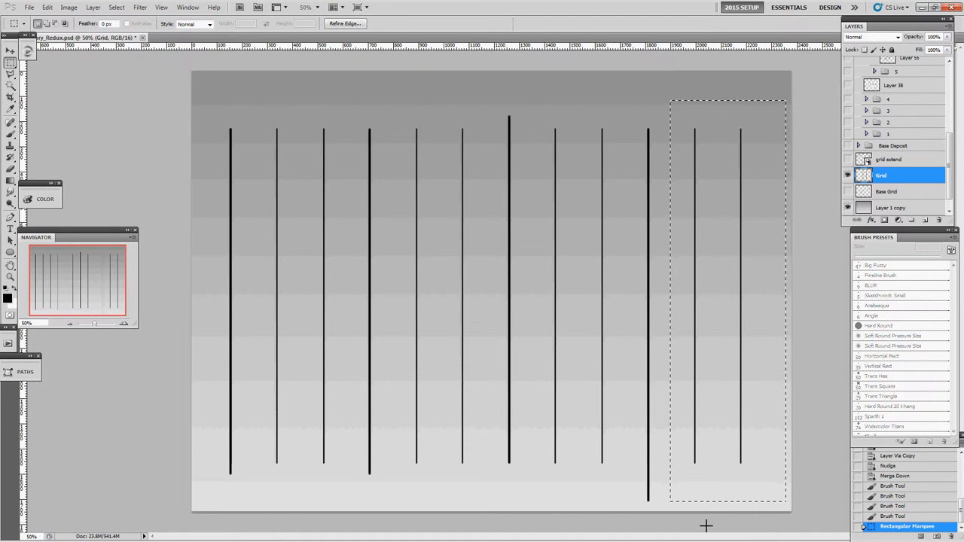
key("Delete")
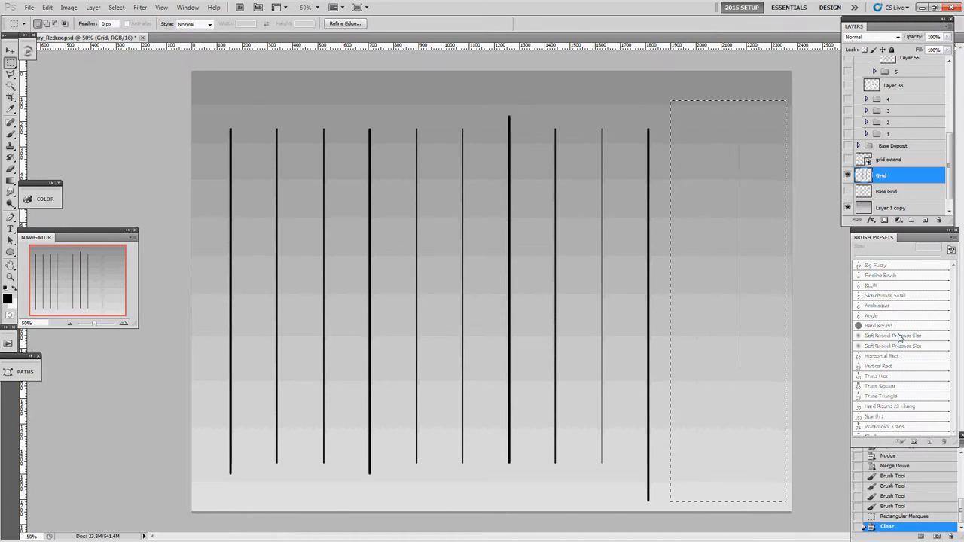
key("ctrl+d")
Clear rectangular strips across the lower and upper ends of the lines so all ten end level.
left_click_drag(701, 506, 194, 458)
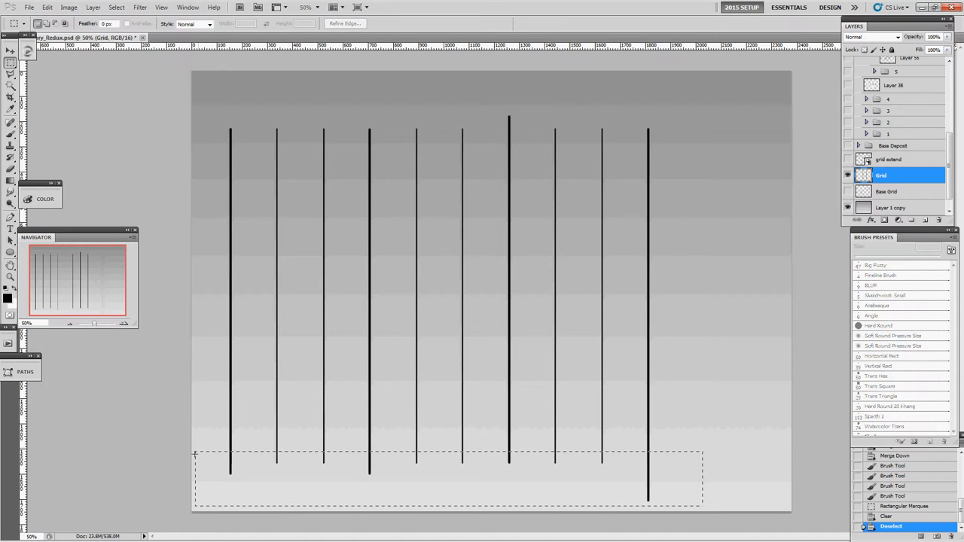
key("Delete")
left_click_drag(220, 106, 775, 135)
key("Delete")
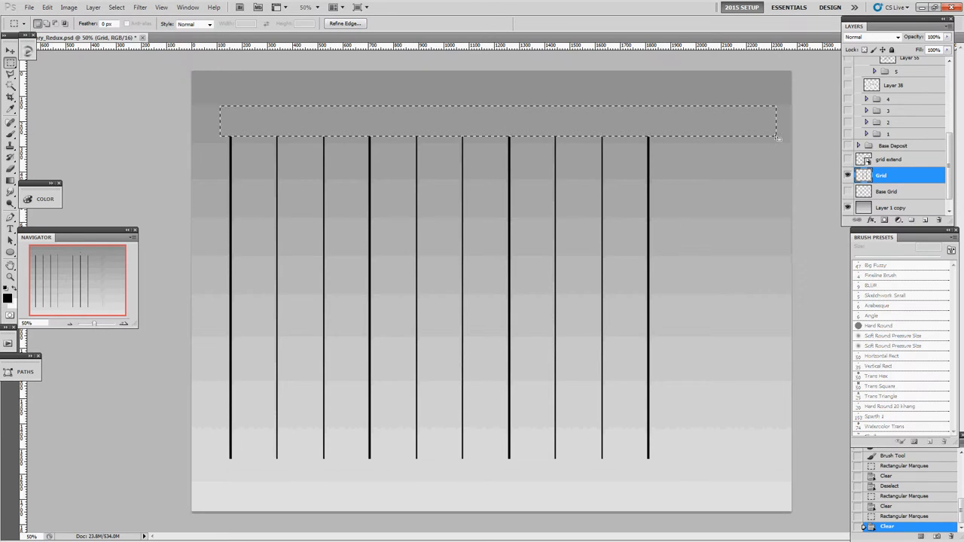
Deselect and move the whole set of lines up and right to centre it horizontally on the canvas.
key("ctrl+d")
key("v")
left_click_drag(627, 283, 679, 255)
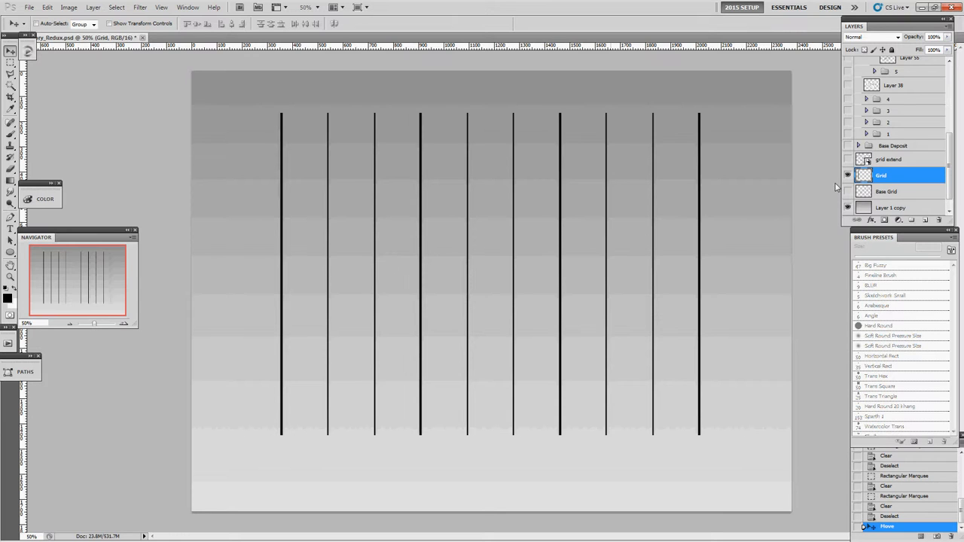
Convert the Grid layer to a smart object.
right_click(880, 176)
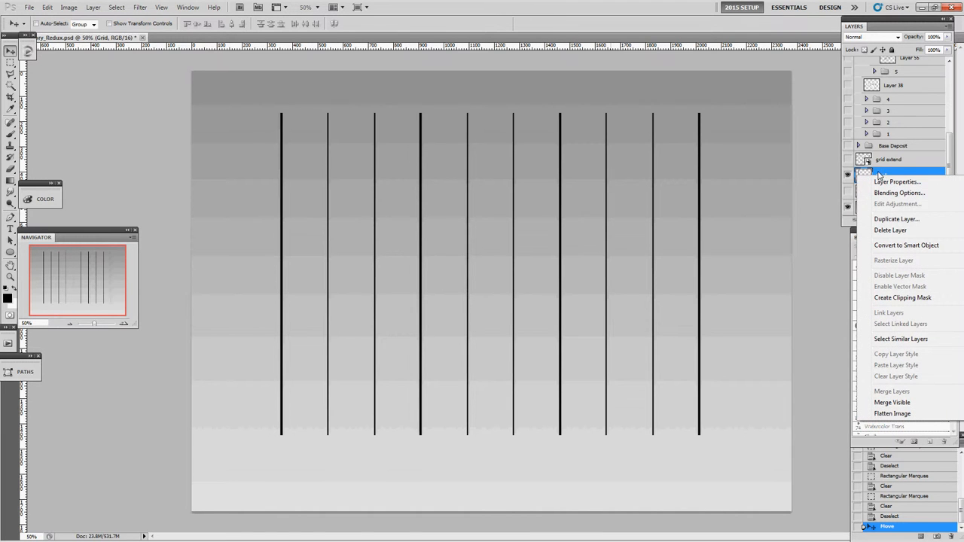
left_click(897, 246)
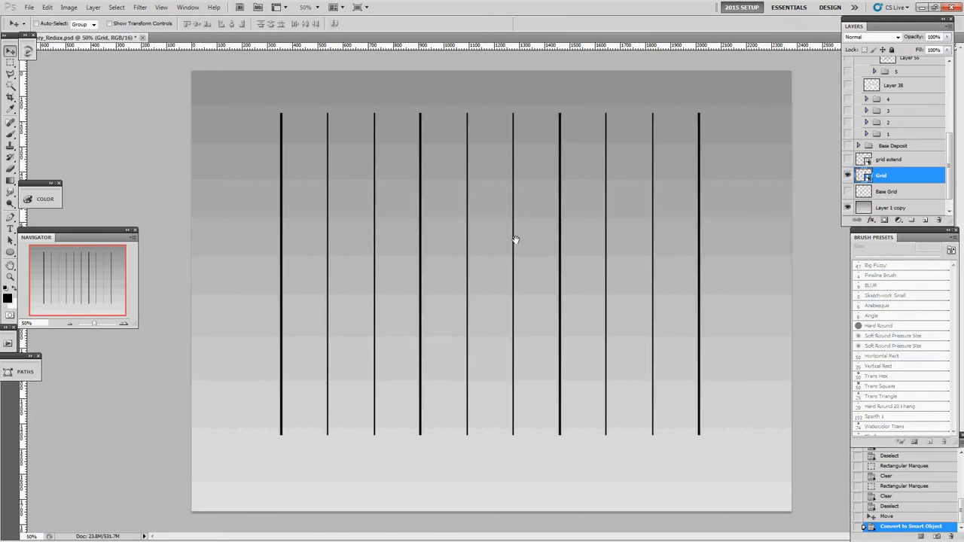
key("f")
left_click_drag(542, 237, 502, 233)
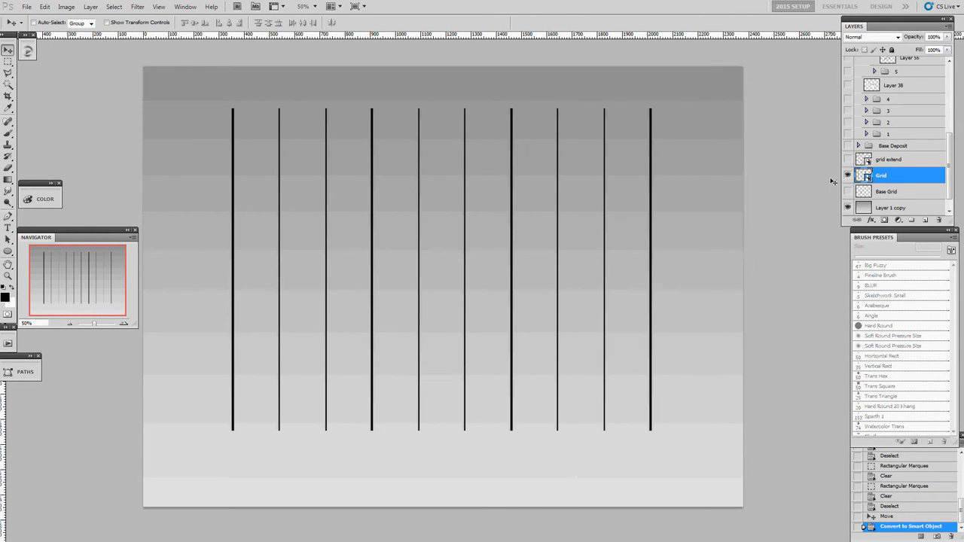
Open the Grid smart object's contents, compare them with the main document and close the Grid.psb file.
double_click(864, 176)
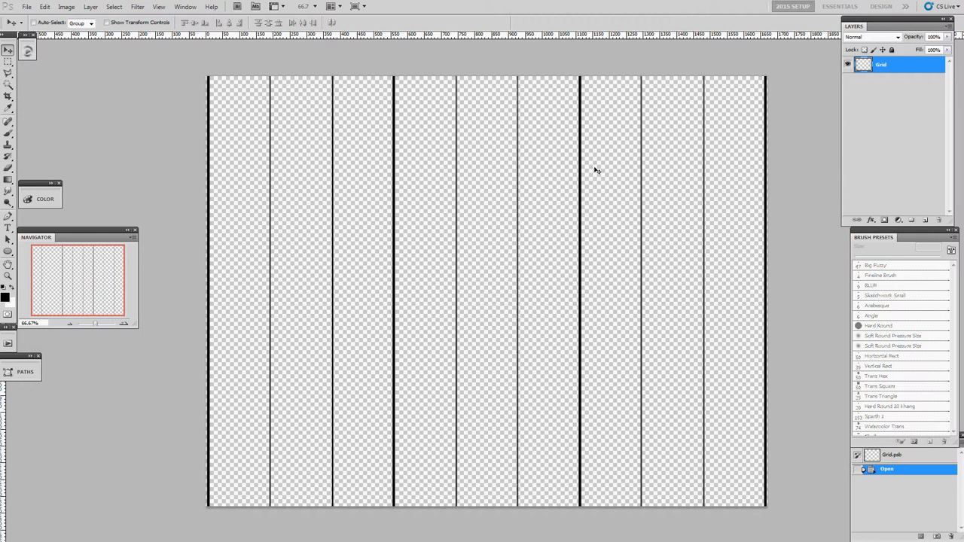
key("f")
key("f")
key("f")
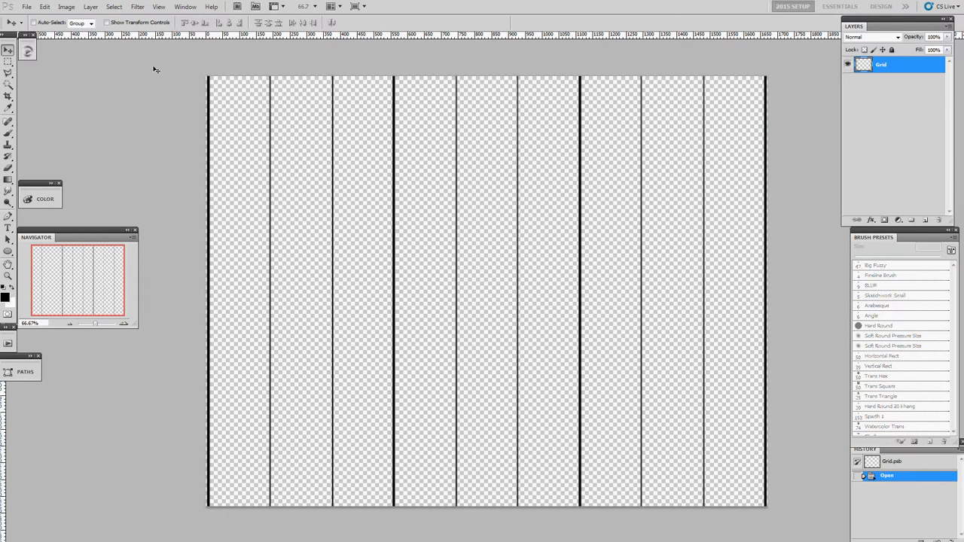
key("f")
key("f")
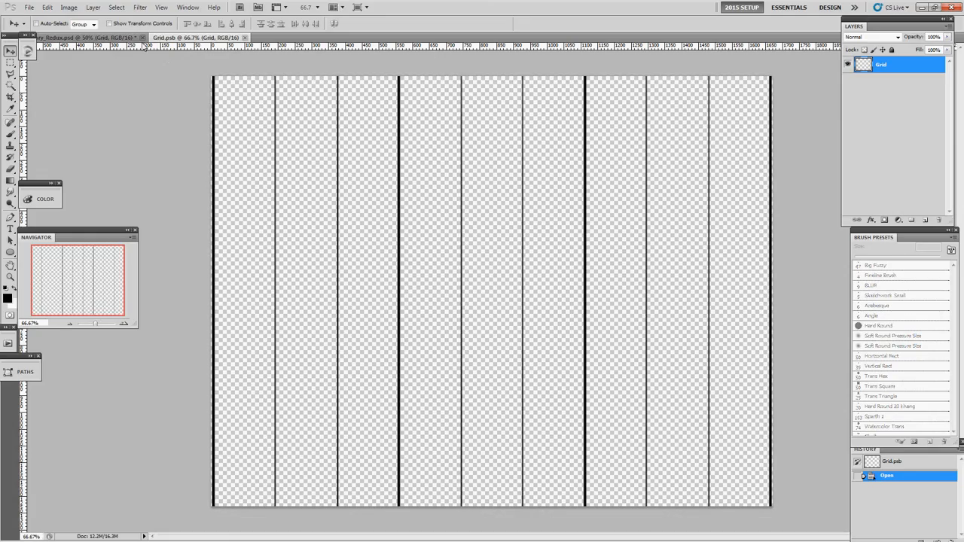
left_click(94, 38)
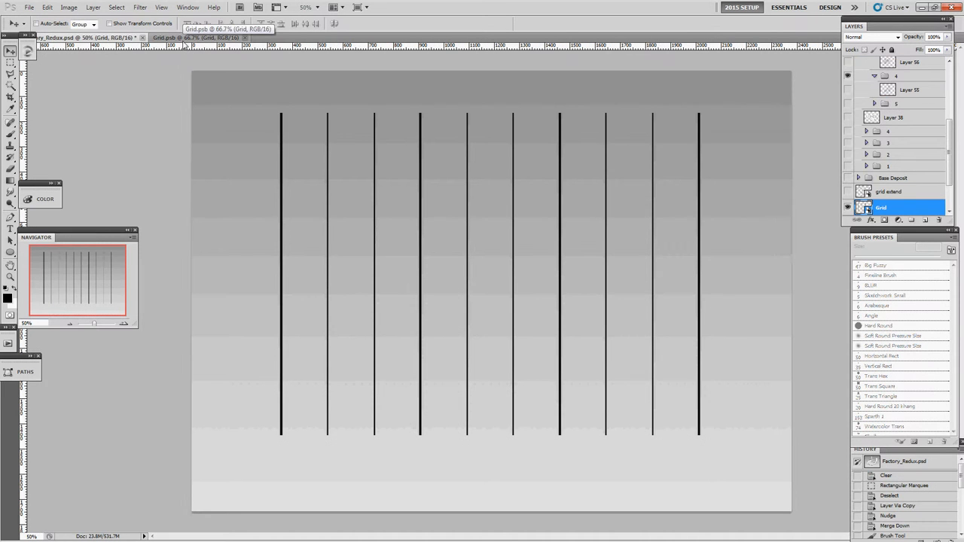
left_click(165, 38)
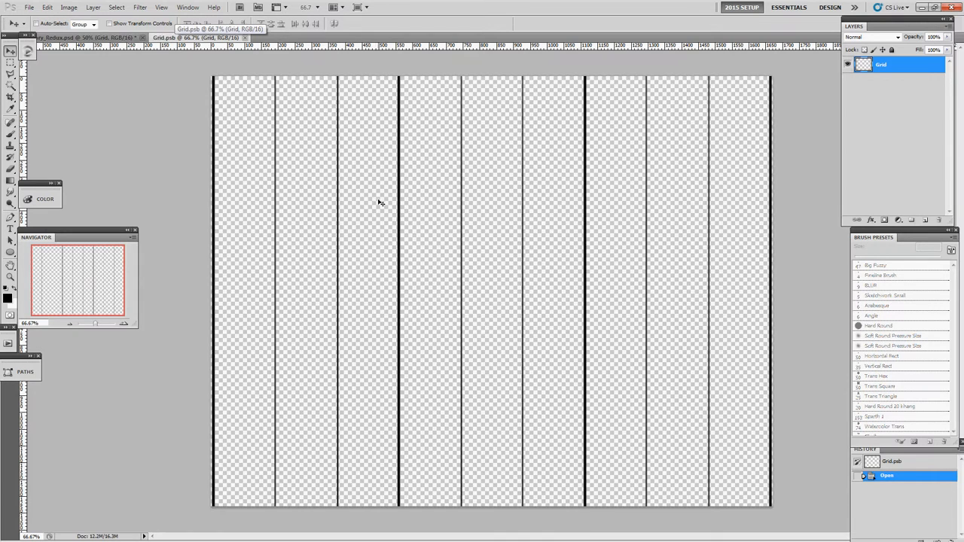
key("ctrl+w")
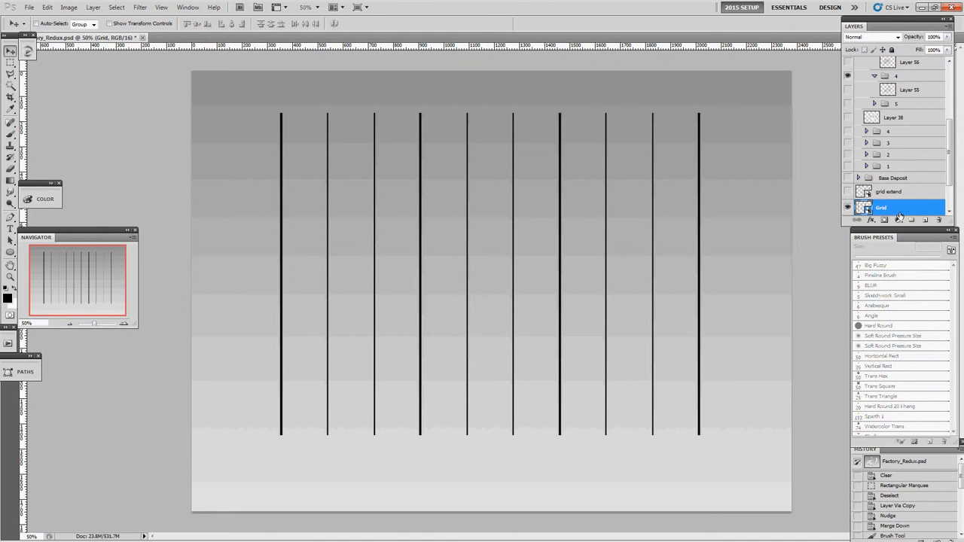
Rasterize the Grid smart object layer.
right_click(901, 208)
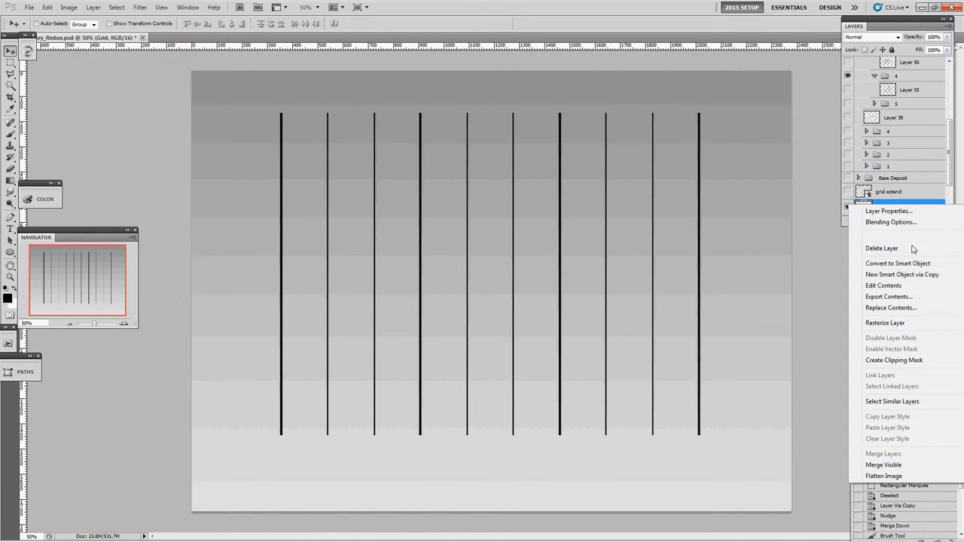
left_click(915, 323)
Stretch the Grid lines vertically with Free Transform up to the canvas's upper edge and down close to its lower edge.
key("ctrl+t")
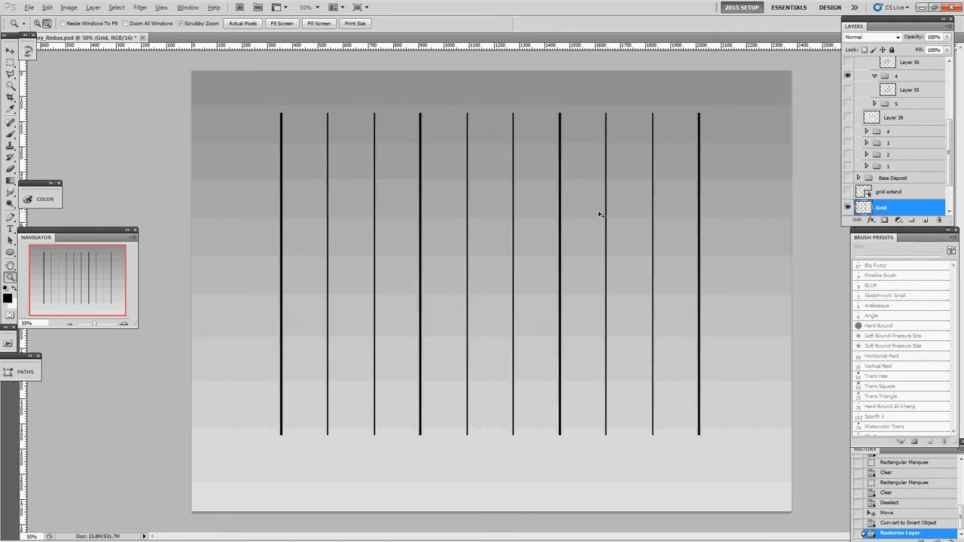
key("ctrl+minus")
left_click_drag(490, 171, 490, 145)
left_click_drag(492, 396, 491, 424)
key("Return")
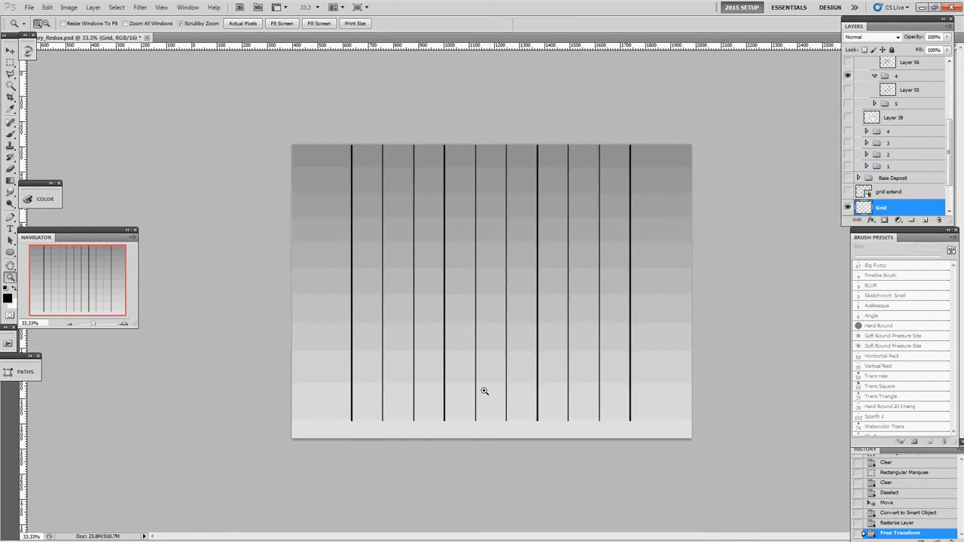
key("m")
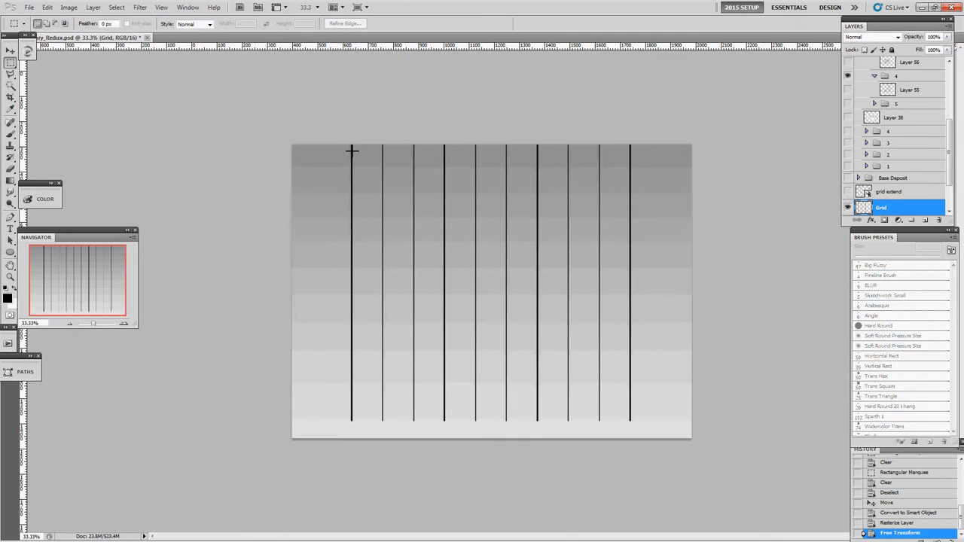
left_click_drag(536, 265, 716, 432)
key("ctrl+d")
Extend the lower ends of the Grid lines to the canvas's lower edge with Free Transform.
key("ctrl+t")
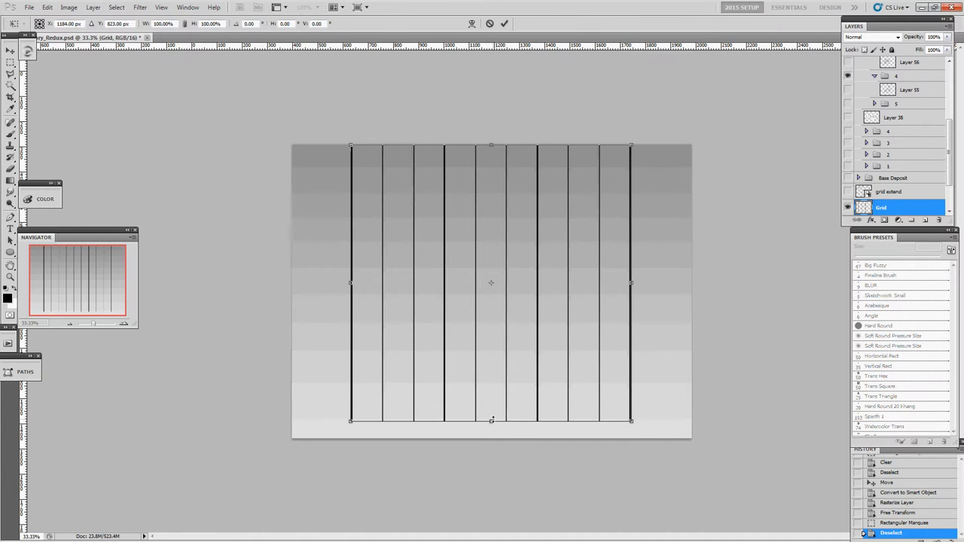
left_click_drag(491, 420, 492, 437)
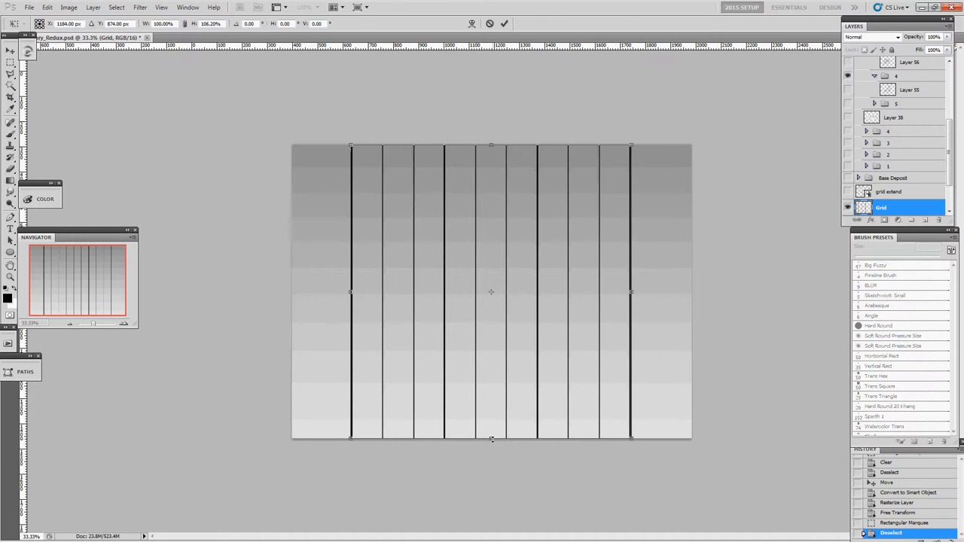
key("Return")
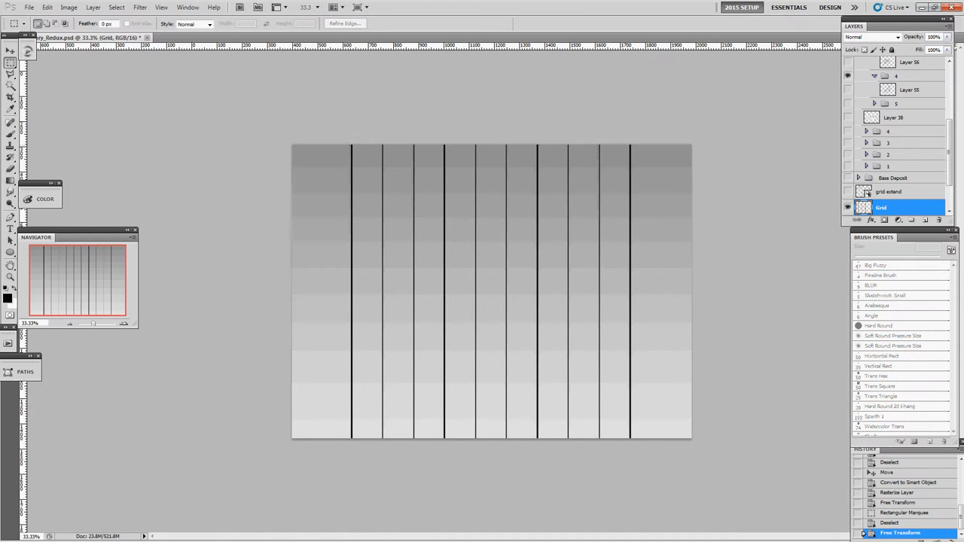
Clear everything outside a rectangular selection around the Grid lines, trimming the lines to a roughly square area.
left_click_drag(627, 374, 660, 427)
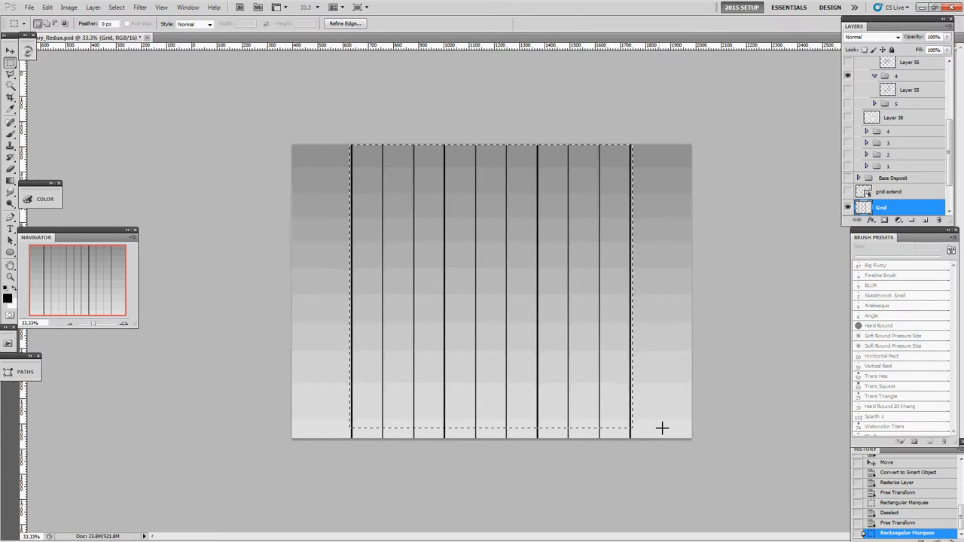
key("ctrl+shift+i")
key("Delete")
key("ctrl+d")
Nudge the Grid lines slightly to the left and convert the Grid layer to a smart object.
key("v")
key("shift+Left")
key("shift+Up")
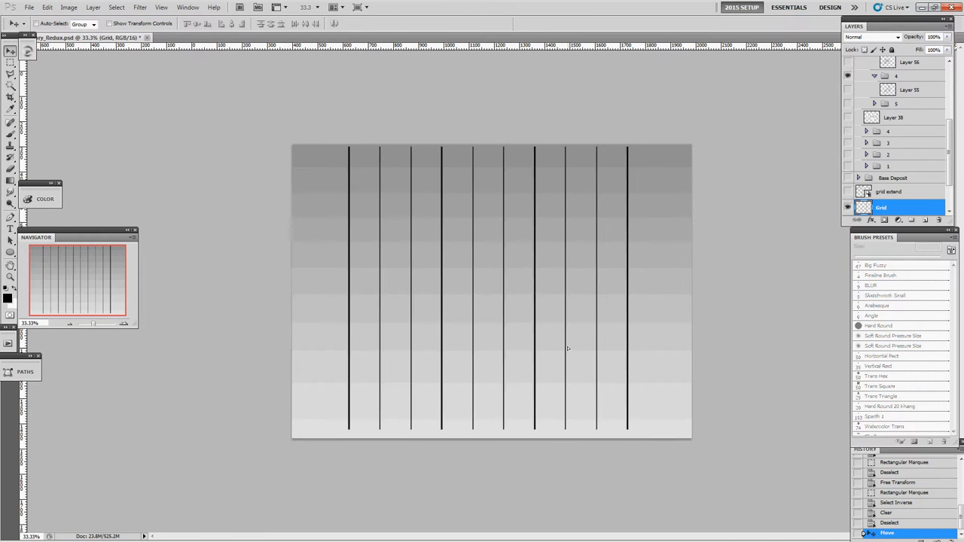
right_click(895, 207)
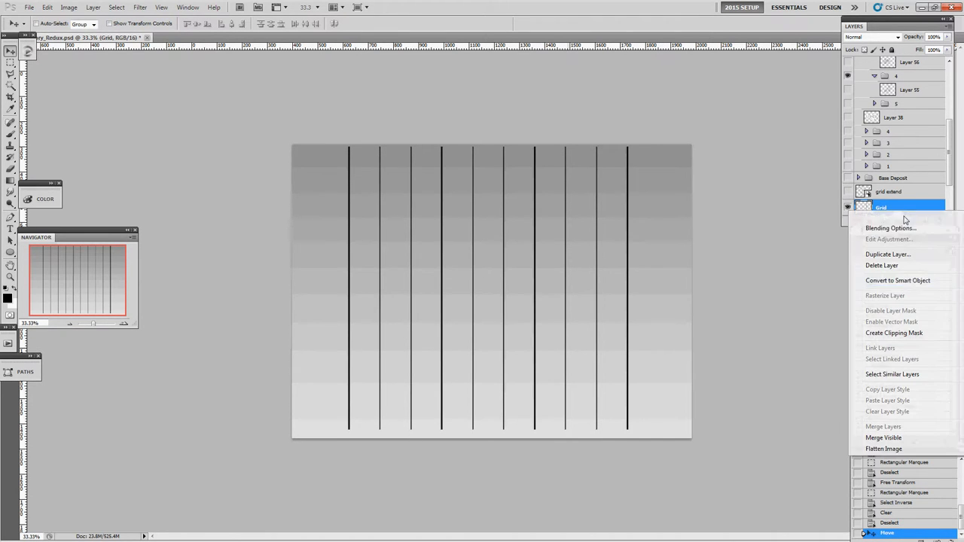
left_click(914, 280)
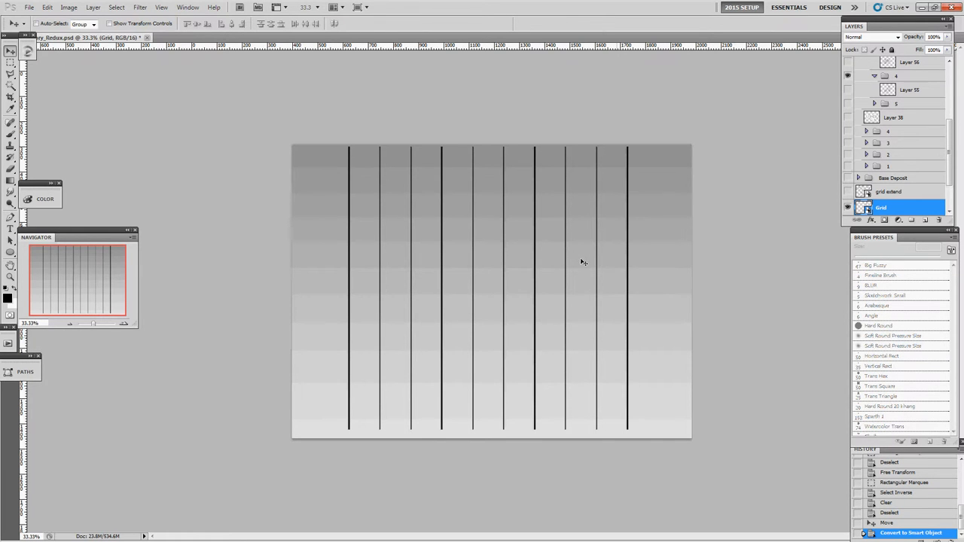
Distort the Grid smart object with Free Transform into a receding perspective plane on the canvas's lower half.
key("ctrl+t")
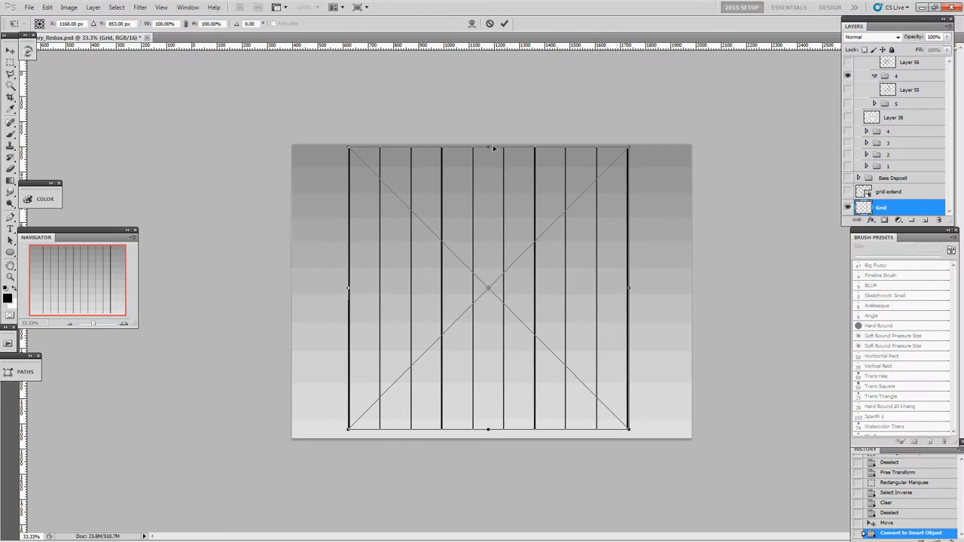
left_click_drag(488, 145, 442, 244)
left_click_drag(629, 211, 644, 259)
left_click_drag(450, 236, 479, 264)
key("Return")
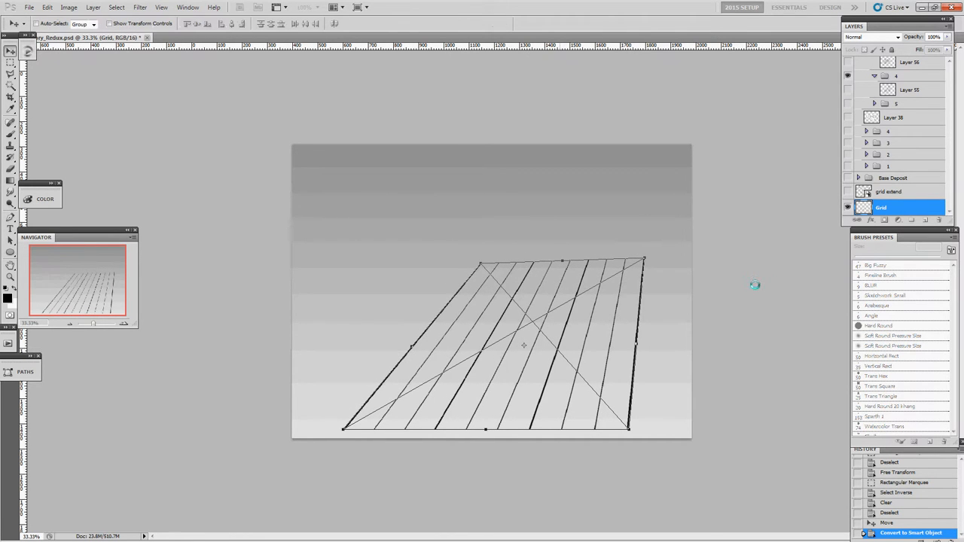
Duplicate the Grid layer and rasterize the copy.
scroll(914, 205, "down", 2)
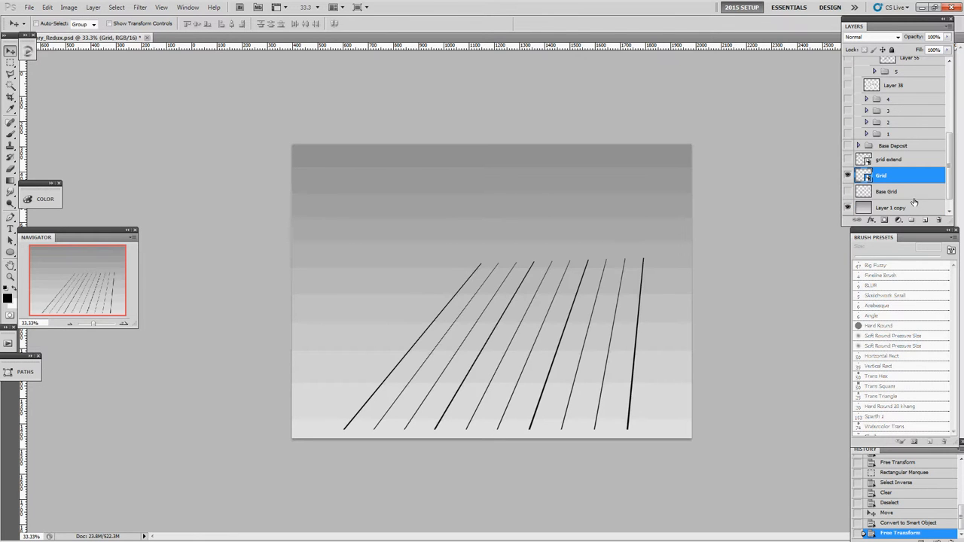
key("ctrl+j")
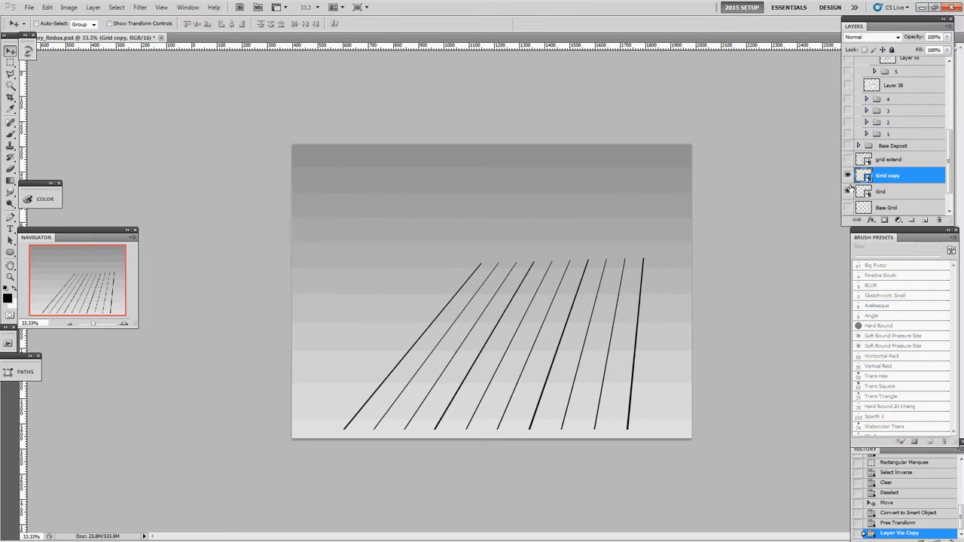
right_click(881, 176)
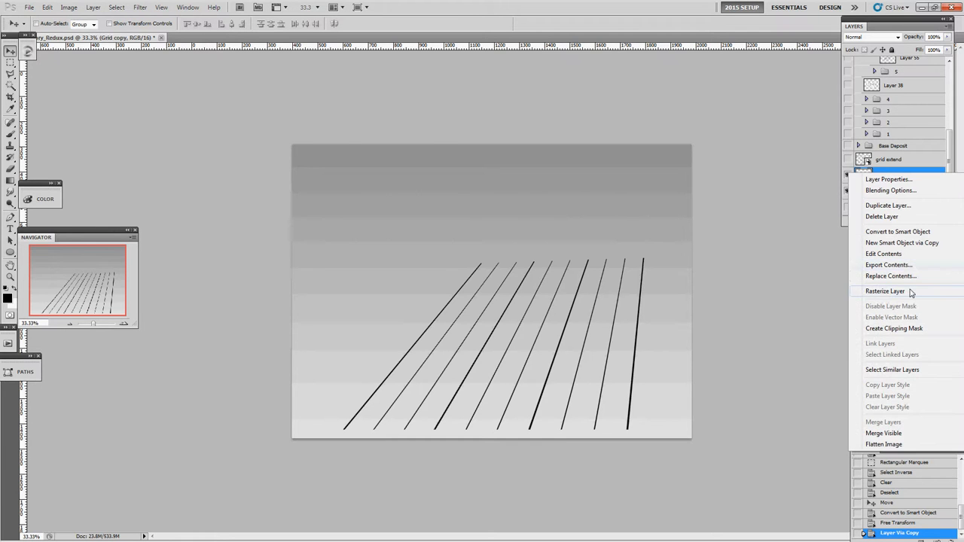
left_click(877, 292)
left_click_drag(592, 238, 594, 218)
key("ctrl+z")
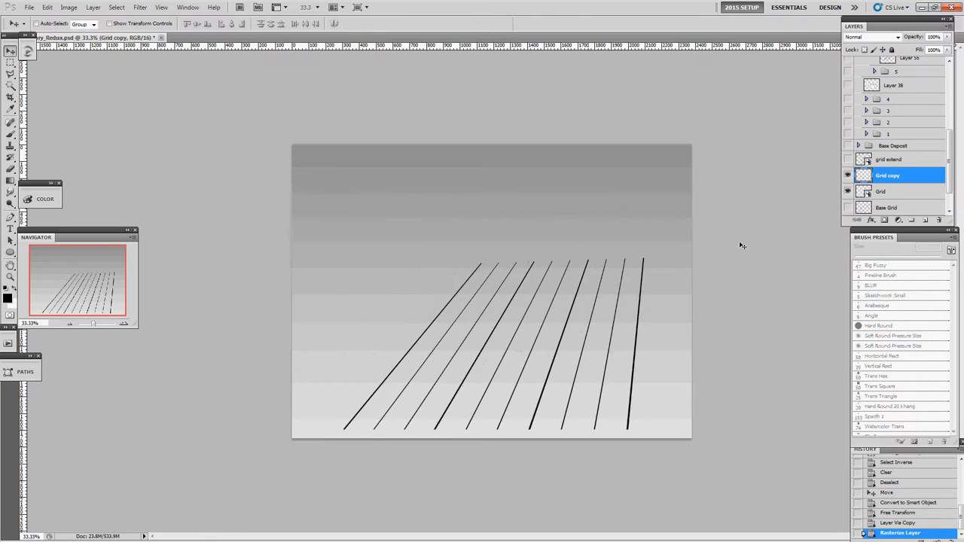
Move the rasterized Grid copy up with Free Transform and pull its upper left corner far outward to spread the lines.
key("ctrl+t")
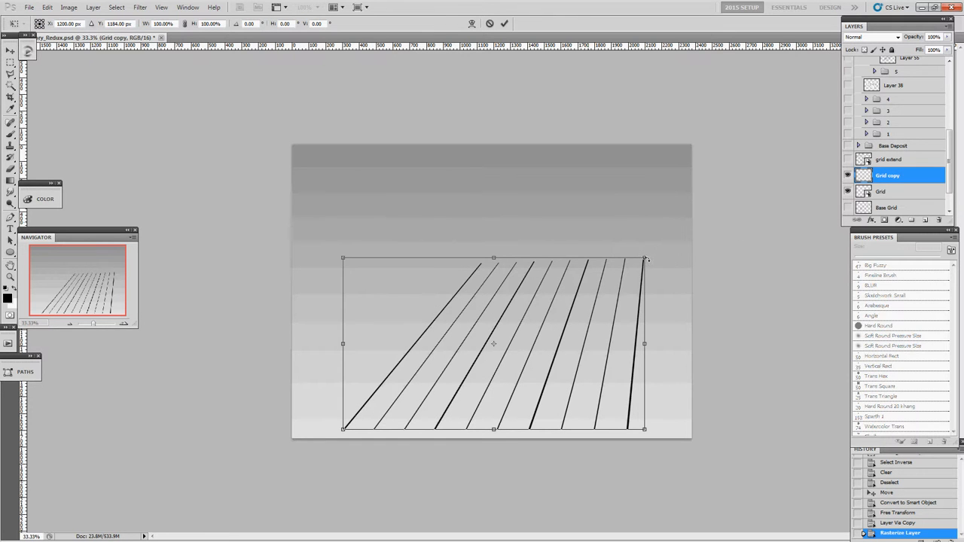
left_click_drag(397, 258, 388, 195)
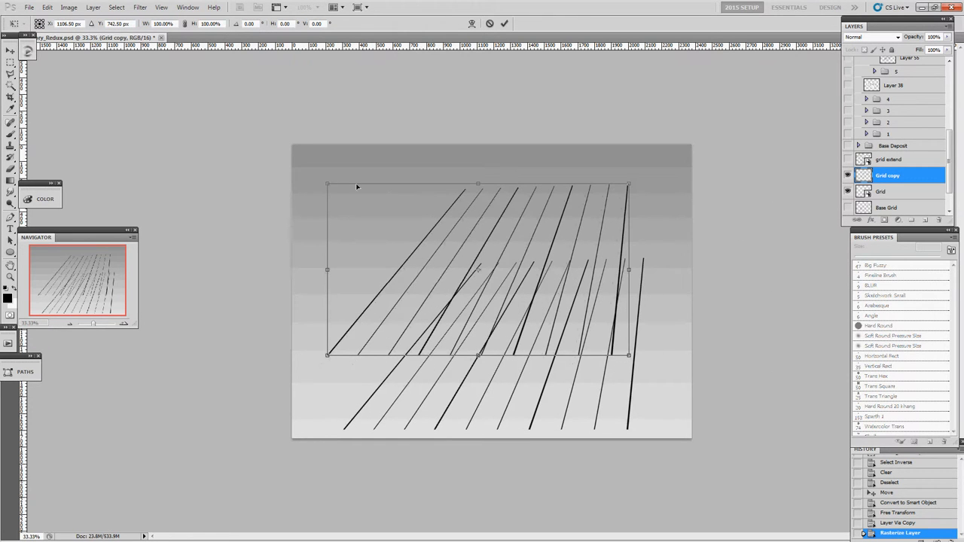
left_click_drag(330, 185, 39, 179)
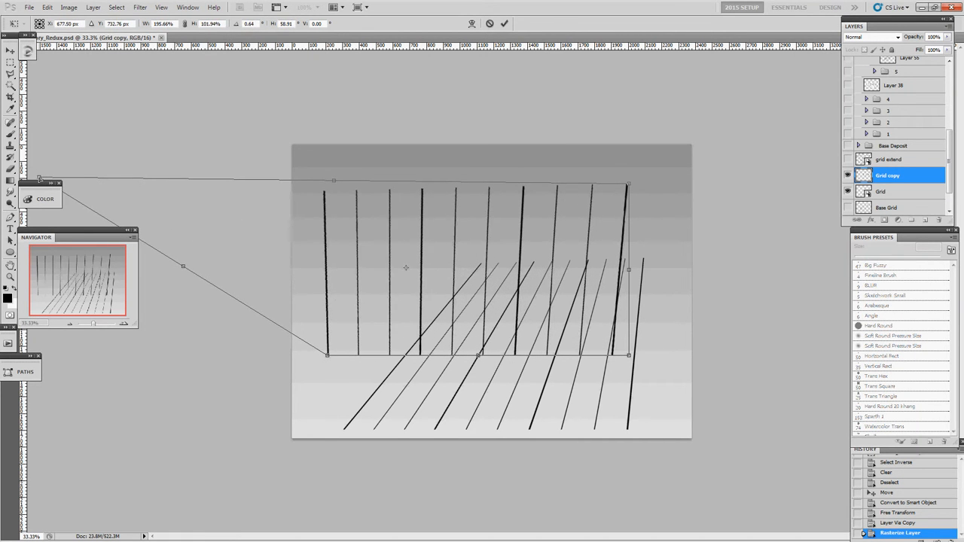
left_click_drag(336, 157, 340, 153)
key("Return")
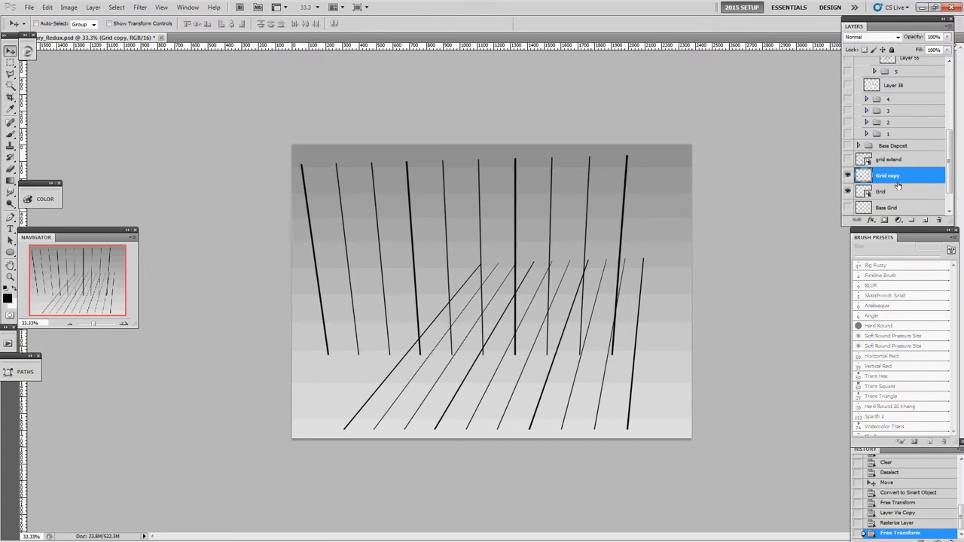
Hide the Grid copy and straighten the Grid smart object's slanted lines back to upright with Free Transform.
left_click(847, 175)
left_click(881, 194)
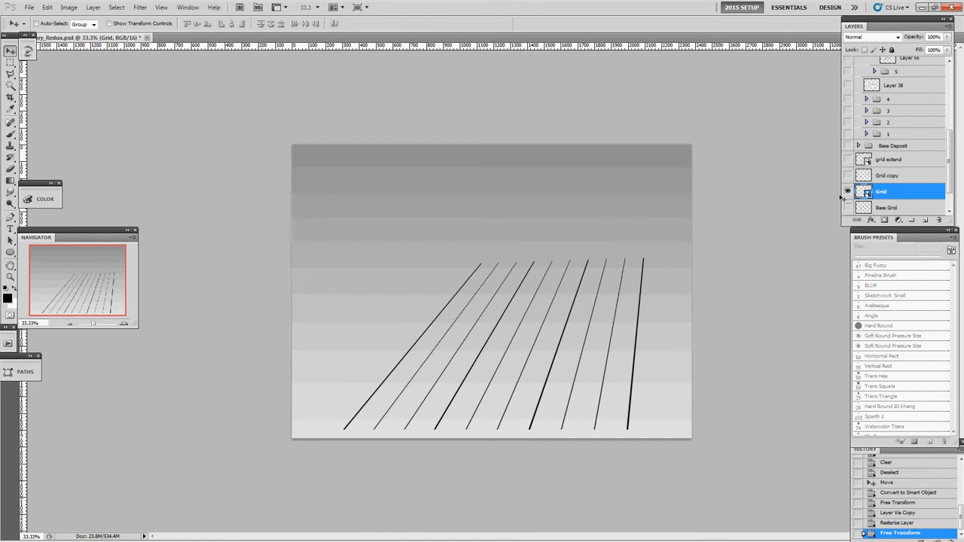
key("ctrl+t")
left_click_drag(480, 265, 342, 259)
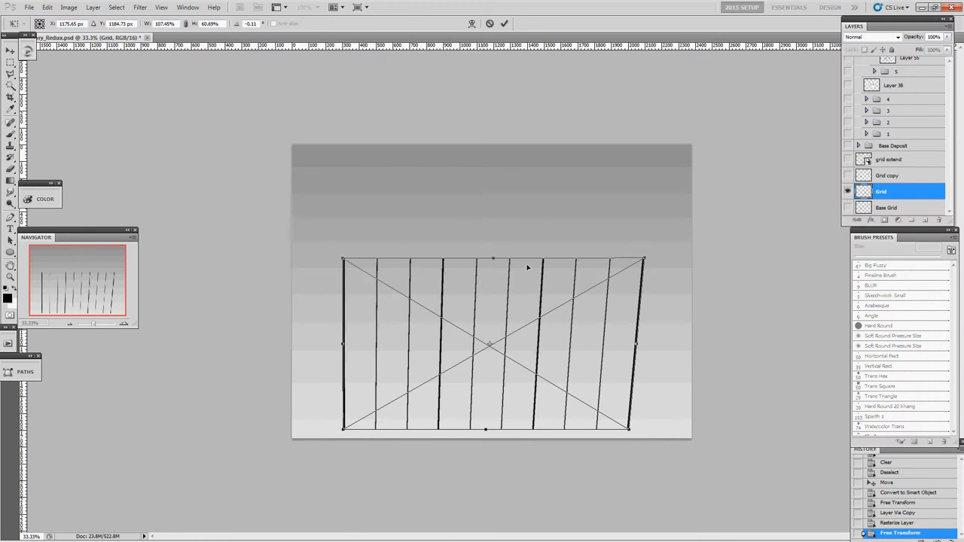
mouse_move(645, 258)
left_mouse_down()
mouse_move(625, 259)
mouse_move(629, 248)
left_mouse_up()
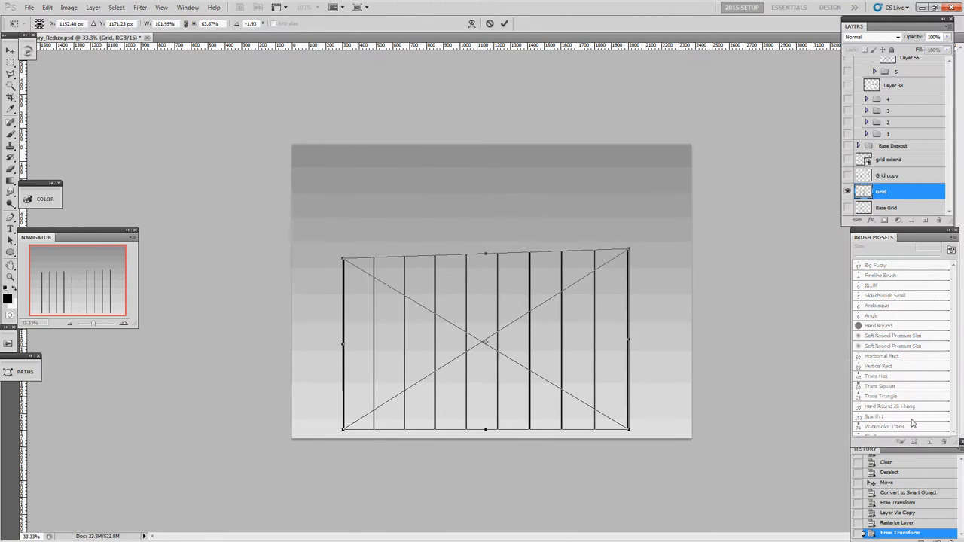
key("Return")
Revert the document history to the Convert to Smart Object state and duplicate the Grid layer.
left_click(910, 473)
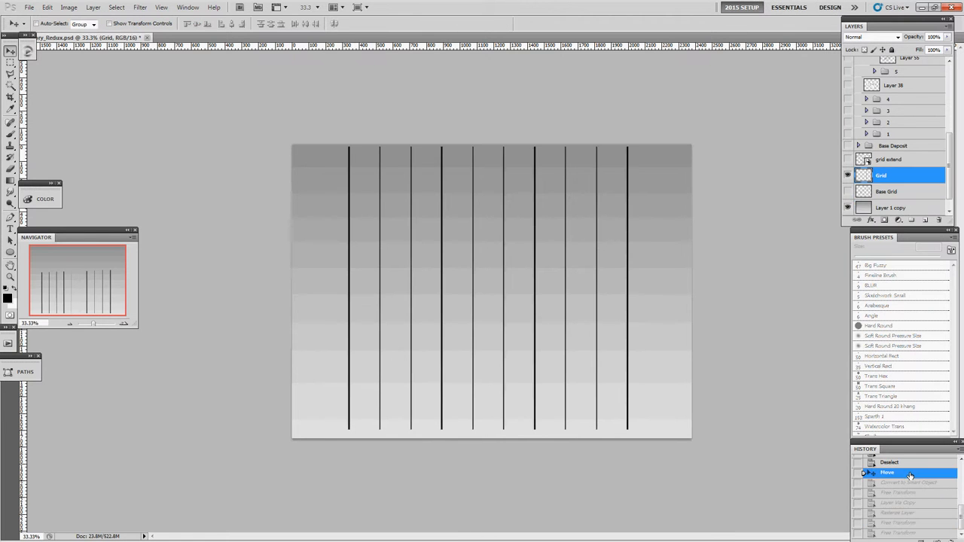
left_click(912, 498)
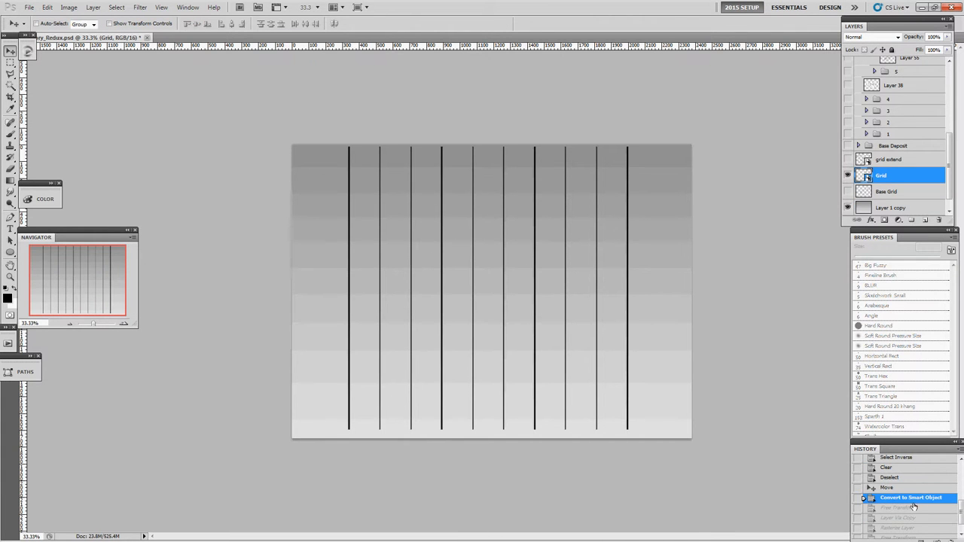
left_click(914, 507)
key("ctrl+j")
key("ctrl+j")
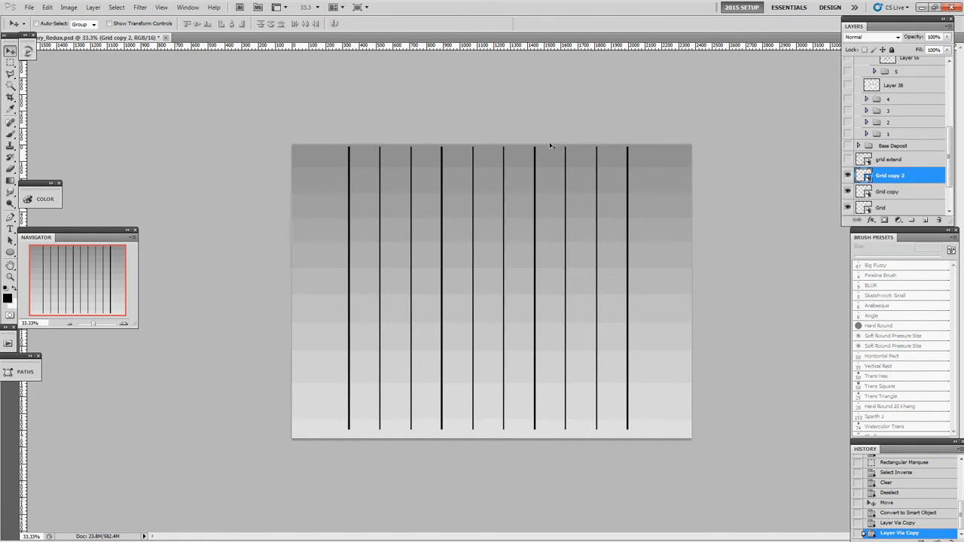
key("ctrl+t")
left_click_drag(562, 110, 585, 334)
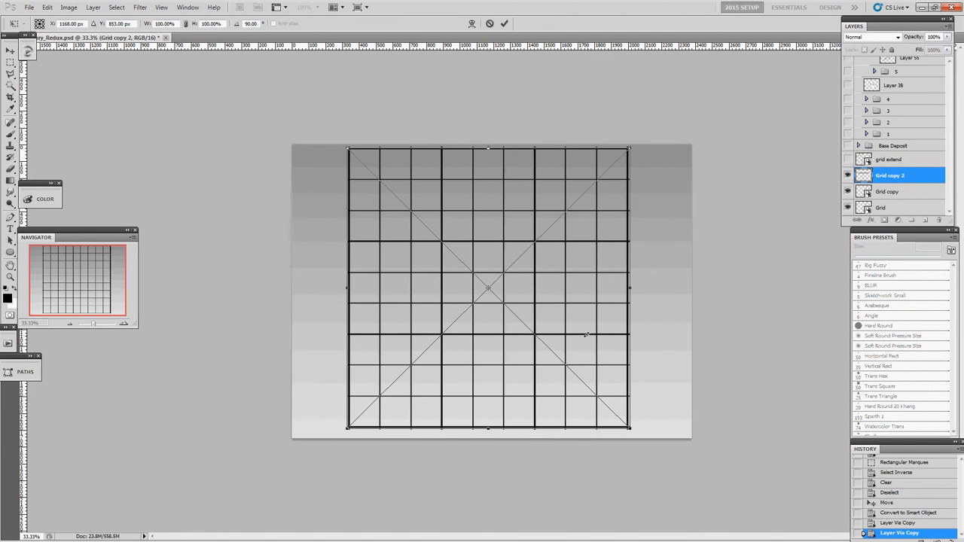
key("Escape")
key("ctrl+z")
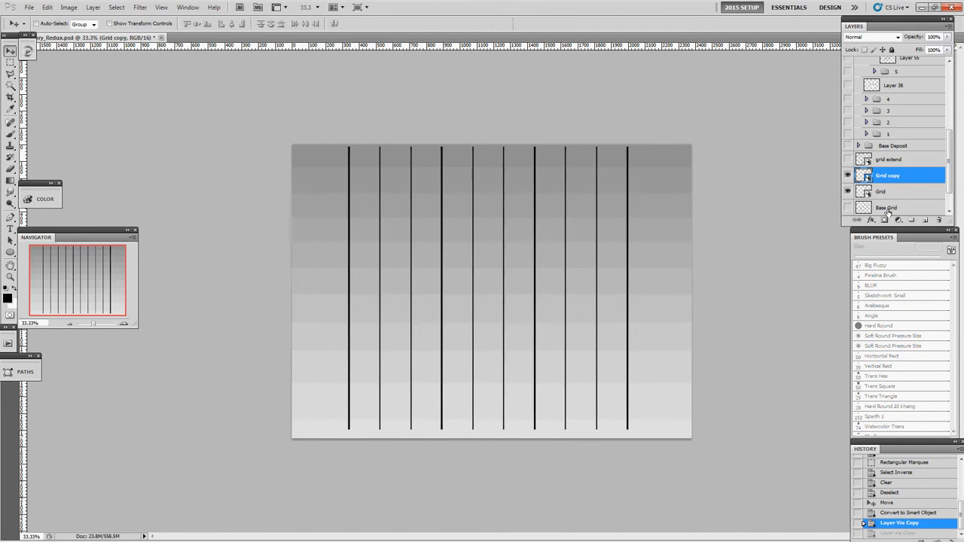
Rename the Grid copy layer as SquareGrid.
double_click(879, 177)
type("SquareGrid")
key("Return")
double_click(889, 176)
double_click(853, 175)
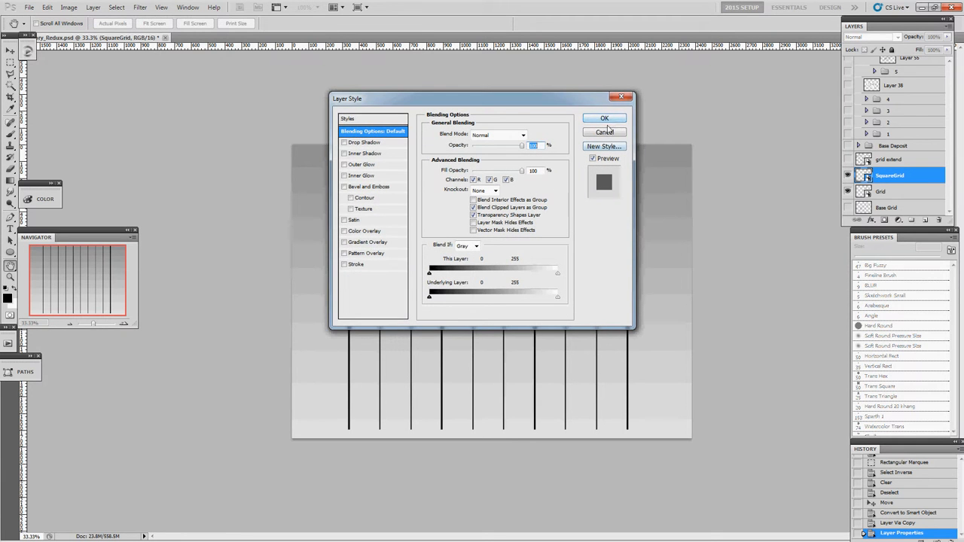
left_click(606, 132)
Open the SquareGrid smart object's contents, duplicate the line layer and rotate the copy 90° to form a square grid.
double_click(865, 175)
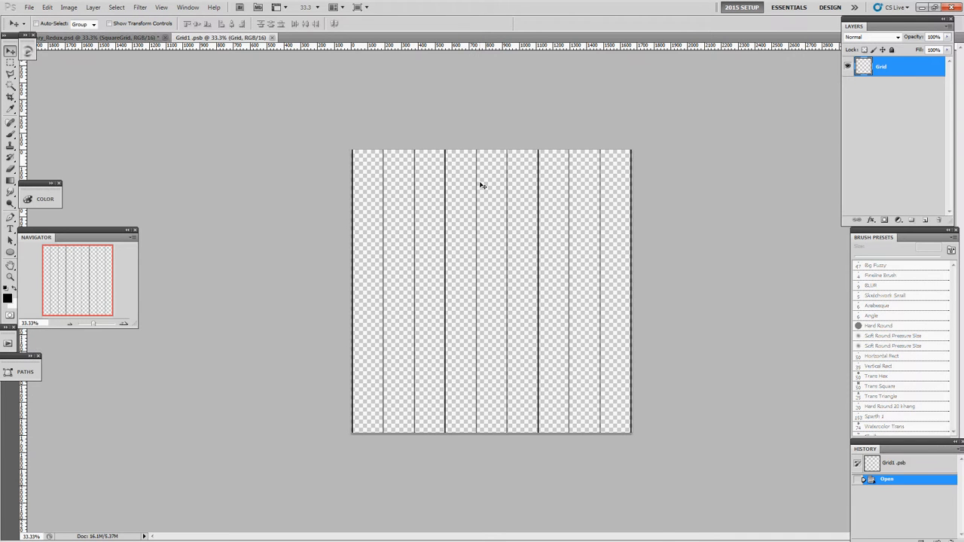
key("ctrl+j")
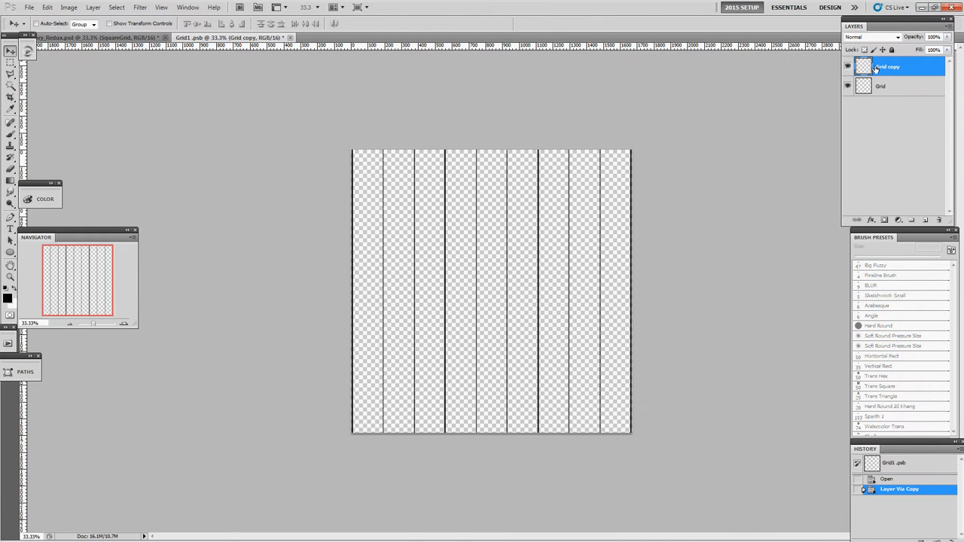
key("ctrl+t")
left_click_drag(553, 143, 634, 332)
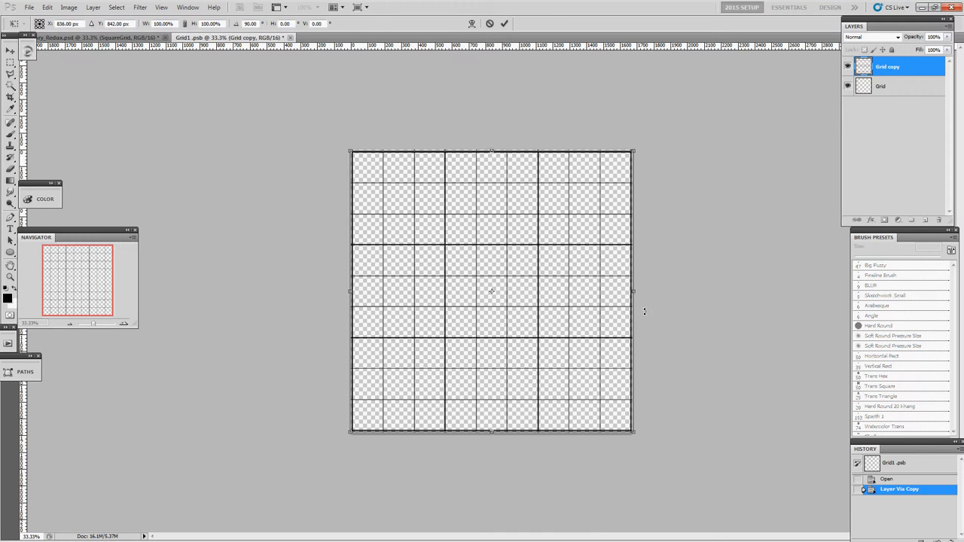
key("Return")
key("ctrl+t")
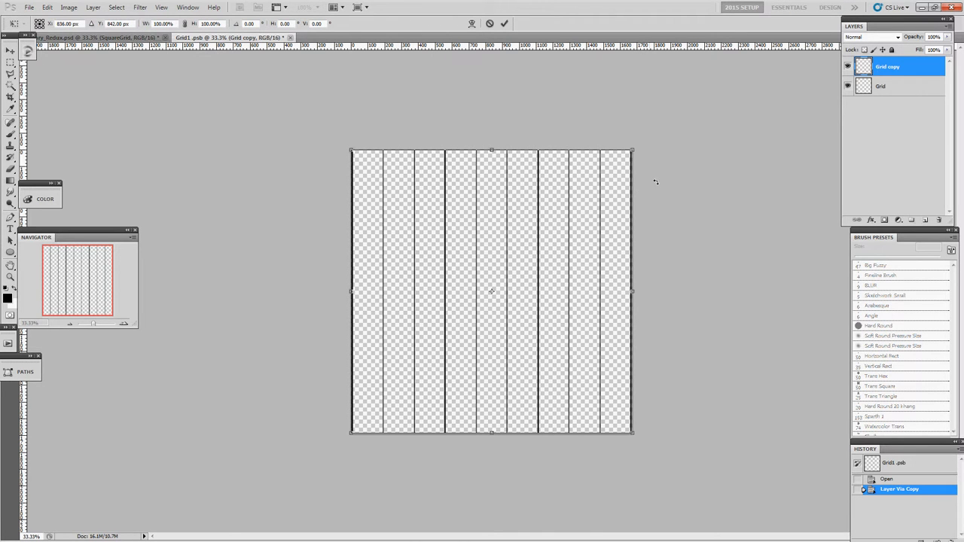
left_click_drag(682, 198, 556, 424)
key("Return")
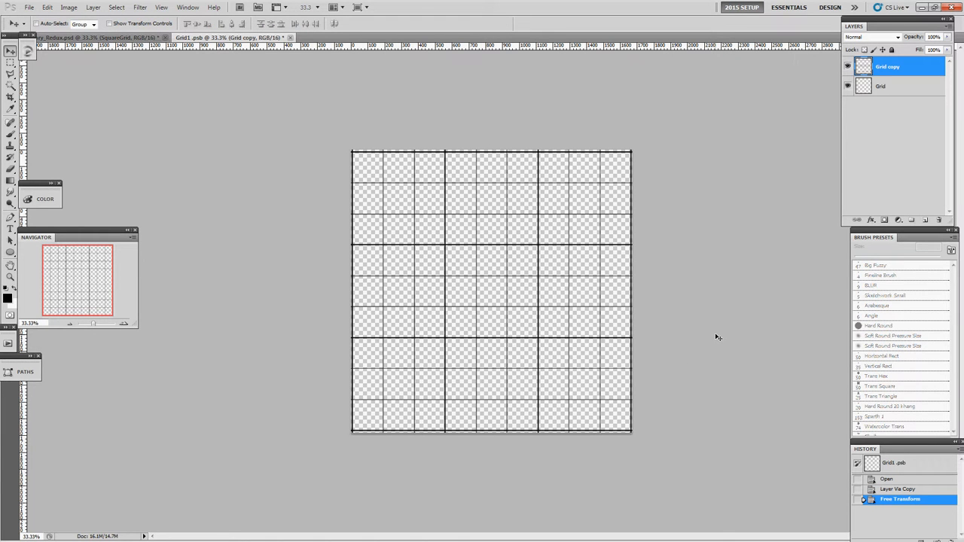
Merge the rotated lines into the Grid layer, and save and close the smart object's contents.
key("ctrl+e")
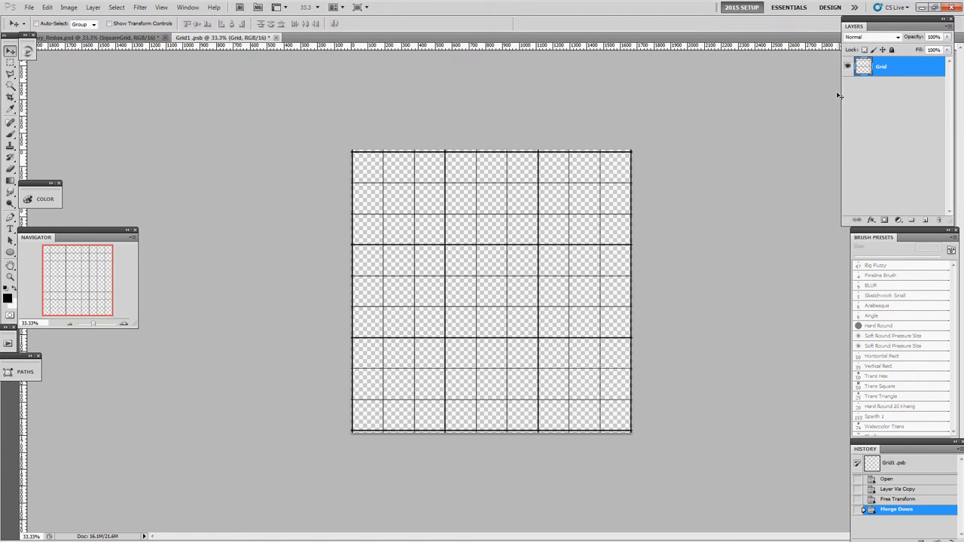
key("ctrl+s")
key("ctrl+w")
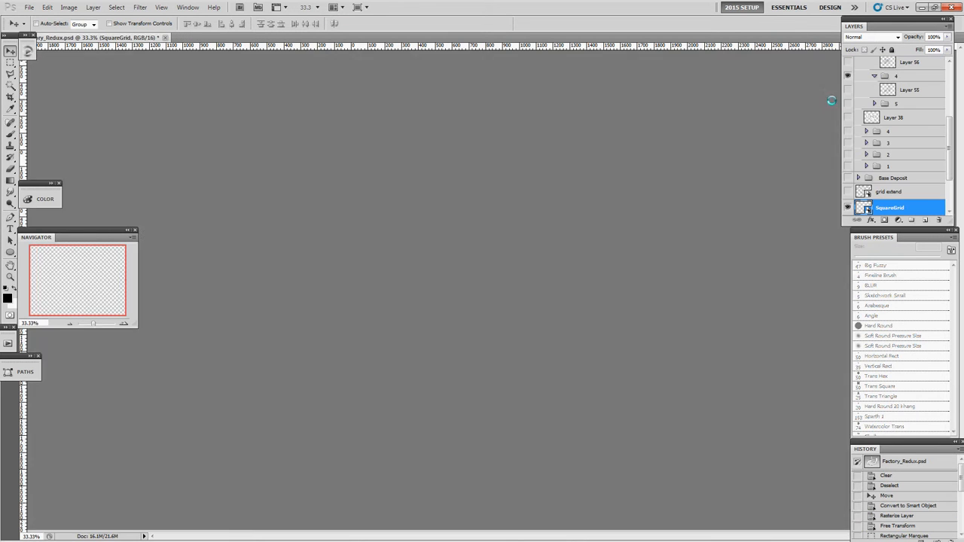
Hide the Grid layer and distort SquareGrid into a tilted floor plane in perspective across the lower canvas.
scroll(867, 157, "down", 3)
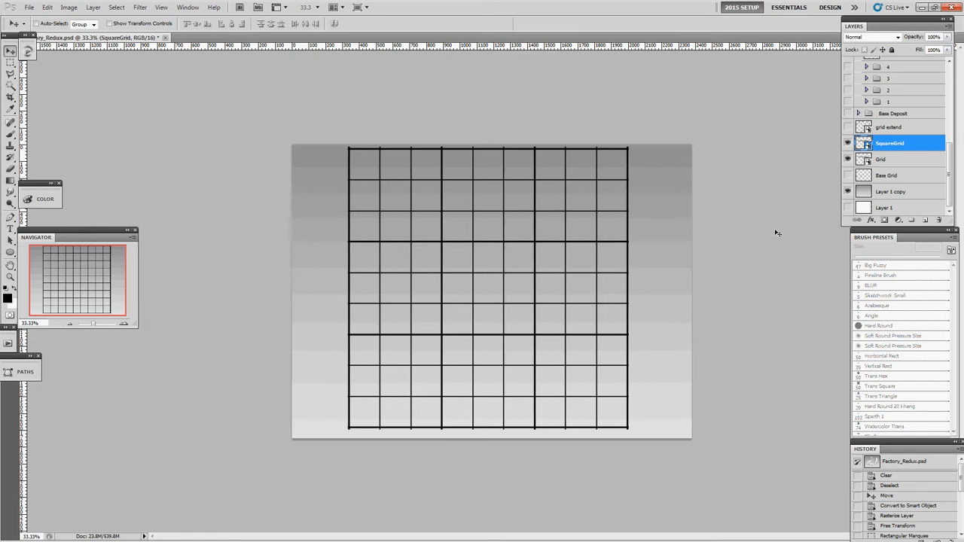
left_click(847, 161)
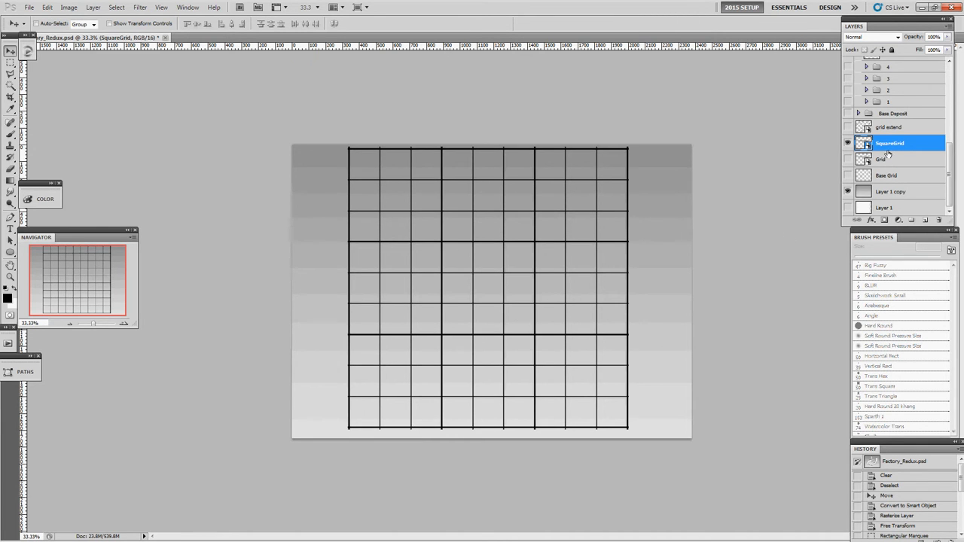
key("ctrl+t")
left_click_drag(485, 140, 489, 287)
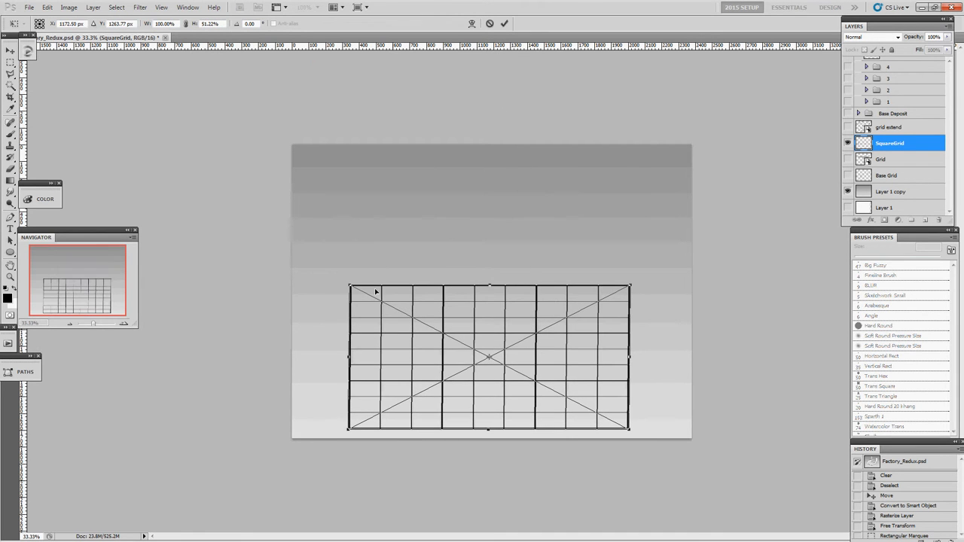
left_click_drag(434, 240, 480, 250)
left_click_drag(379, 246, 476, 290)
left_click_drag(503, 332, 493, 287)
left_click_drag(637, 292, 678, 261)
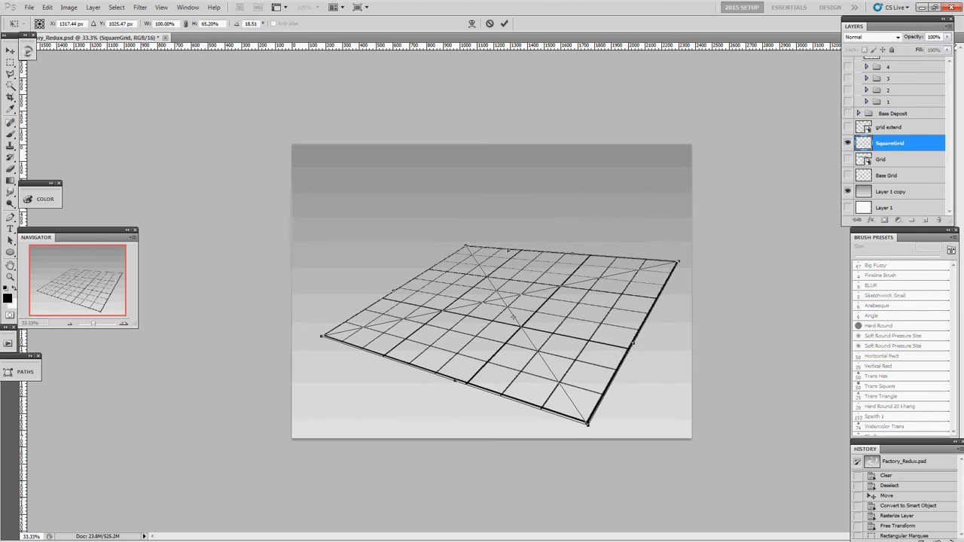
left_click_drag(467, 246, 486, 229)
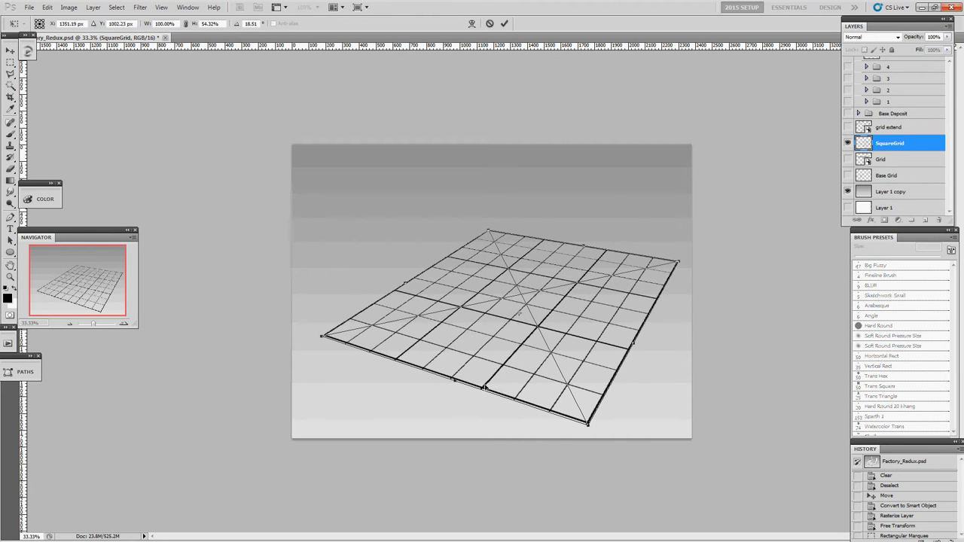
left_click_drag(476, 375, 460, 360)
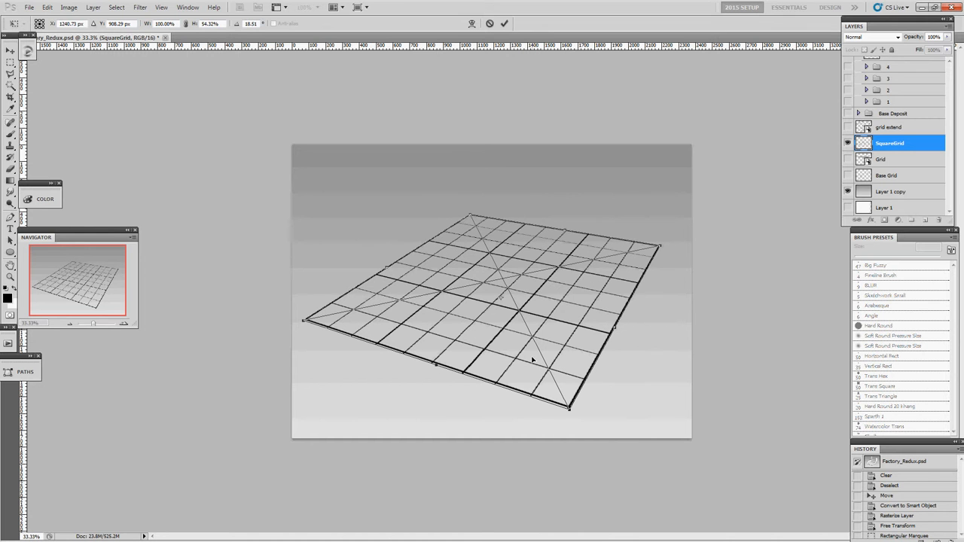
key("Return")
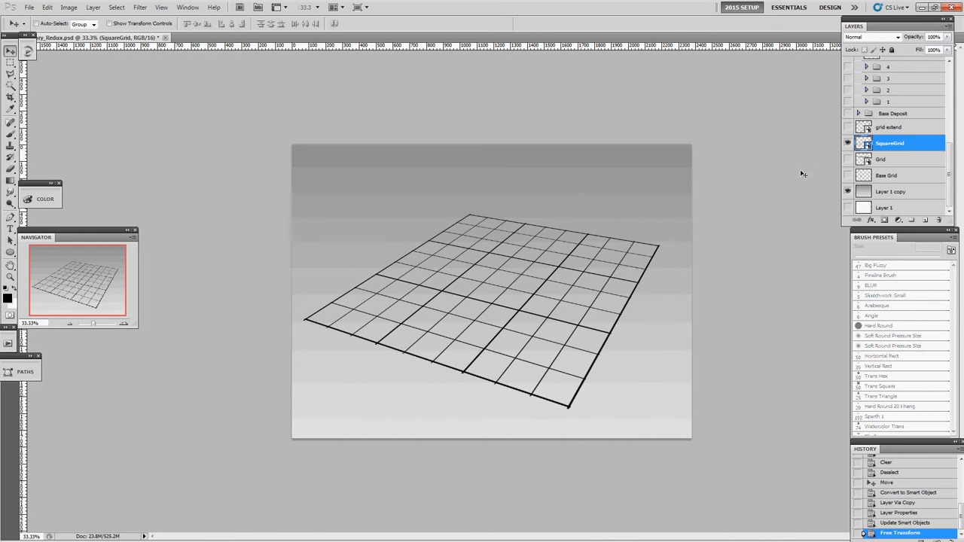
Show the Grid layer and compare it with SquareGrid by toggling the visibility of both layers.
left_click(847, 159)
left_click(879, 162)
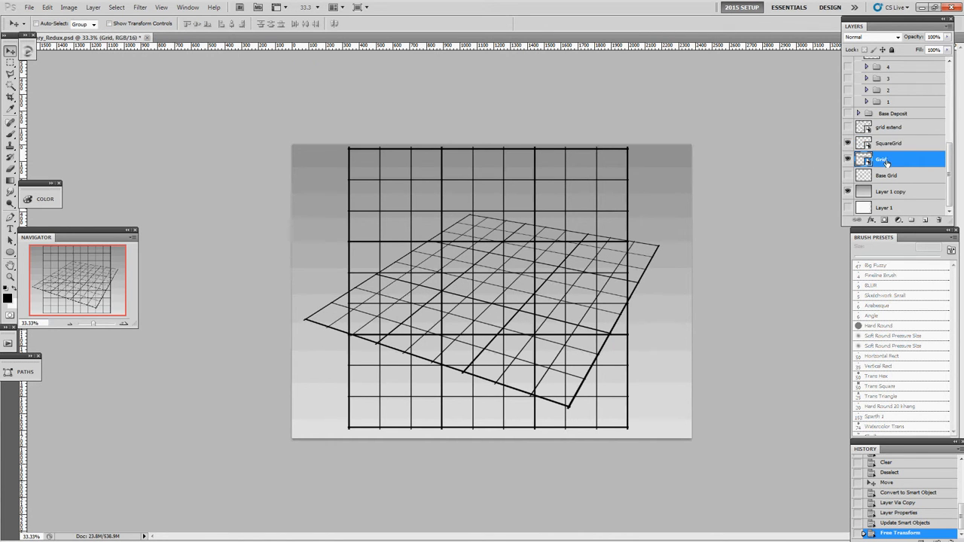
left_click(847, 144)
left_click(847, 145)
left_click(848, 145)
left_click(846, 146)
left_click(846, 159)
left_click(847, 145)
left_click(847, 145)
left_click(847, 159)
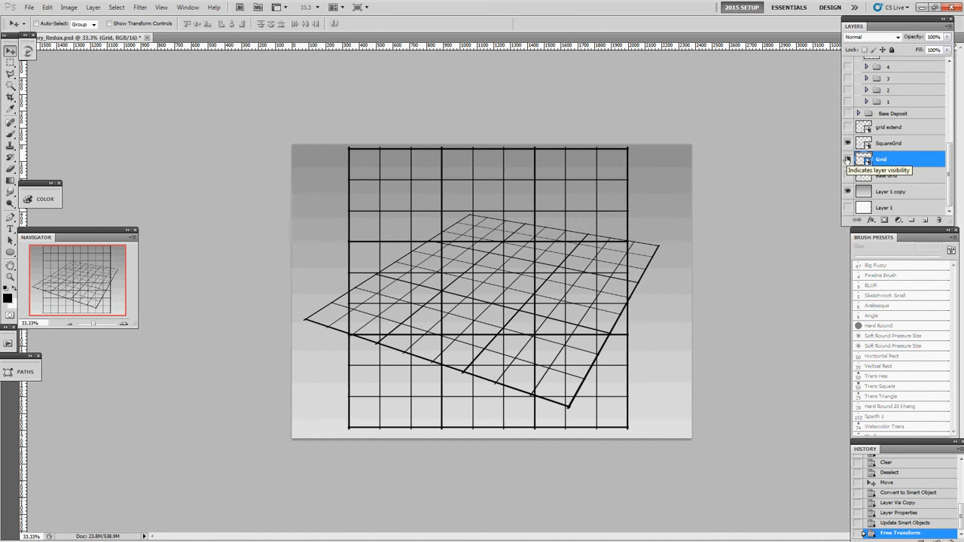
left_click(847, 144)
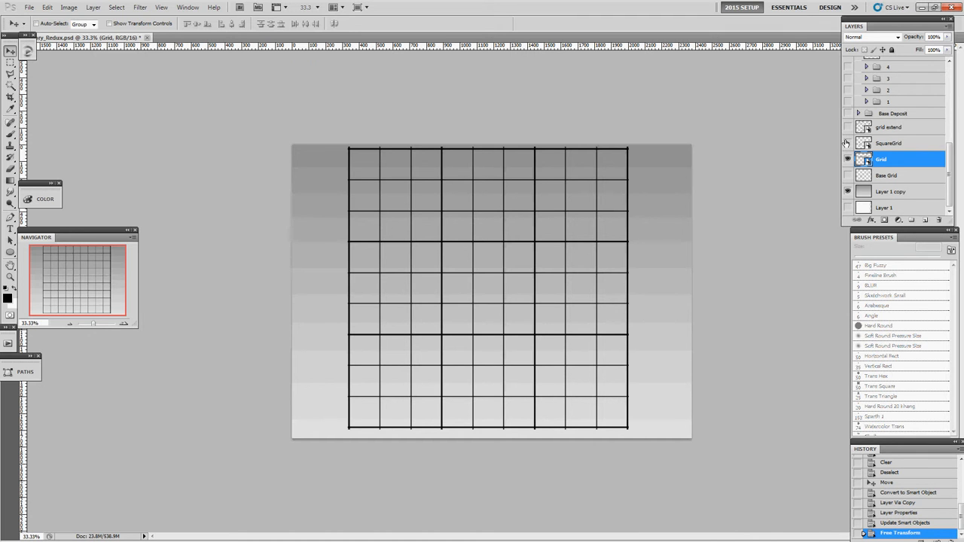
Revert the document history to the Layer Properties state and rasterize the Grid layer.
left_click(887, 494)
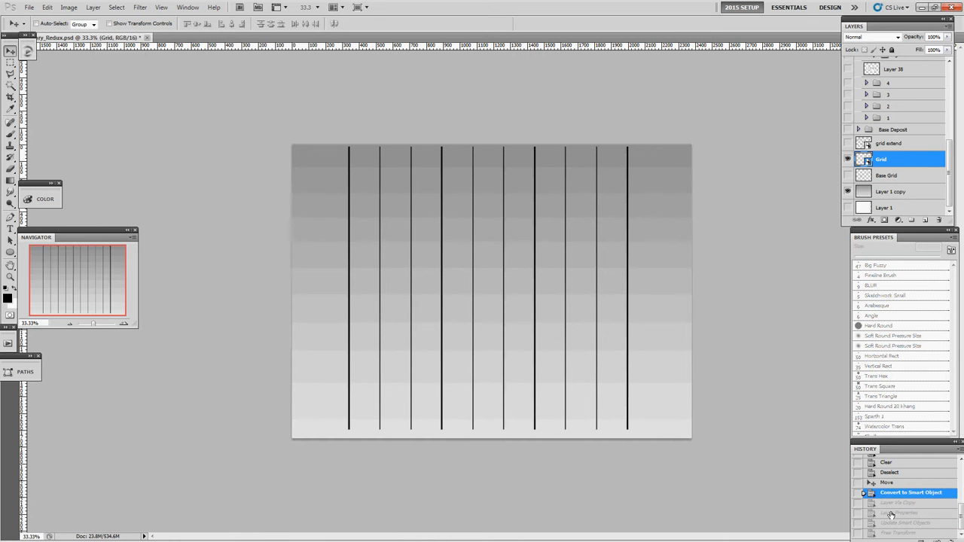
left_click(890, 512)
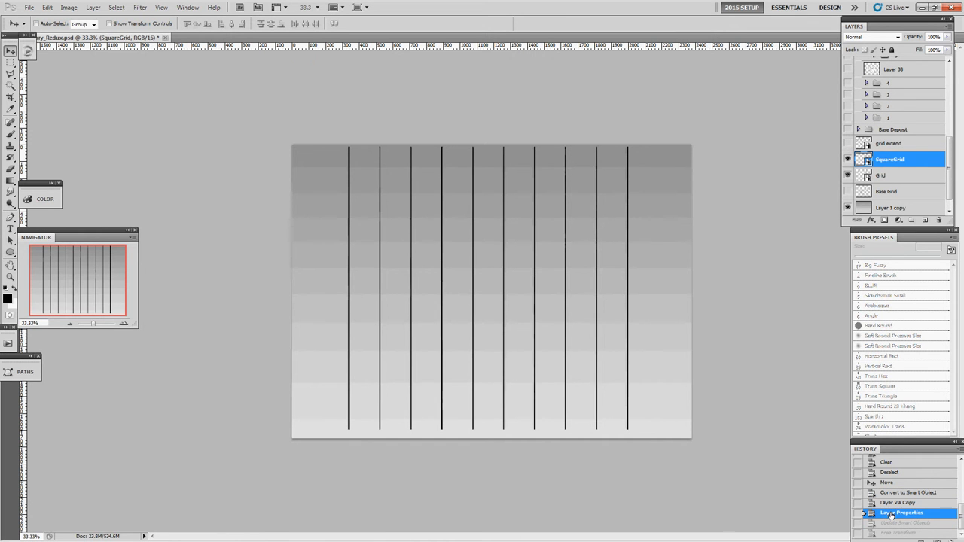
left_click(878, 175)
right_click(878, 176)
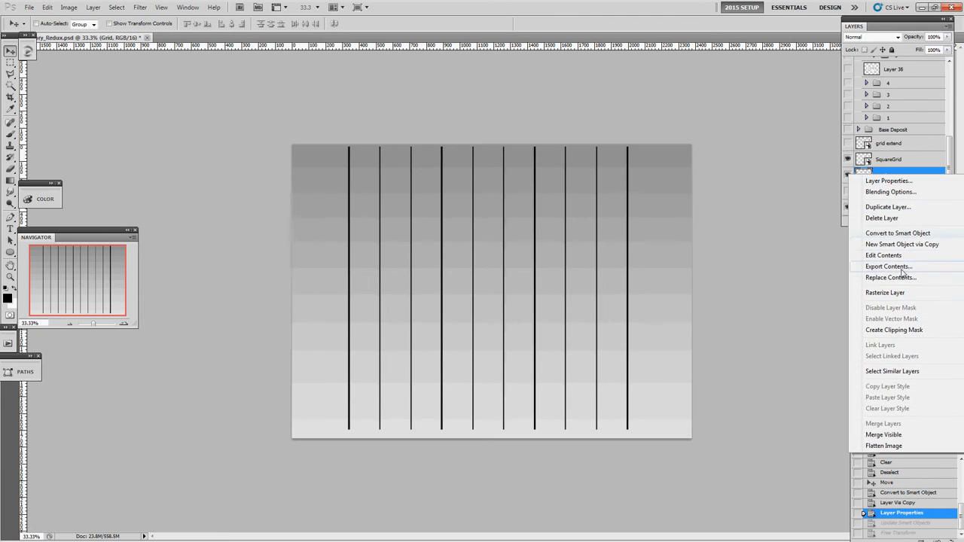
left_click(898, 293)
Open the SquareGrid smart object's contents, duplicate the vertical lines and rotate the copy 90° to complete a square grid.
left_click(866, 160)
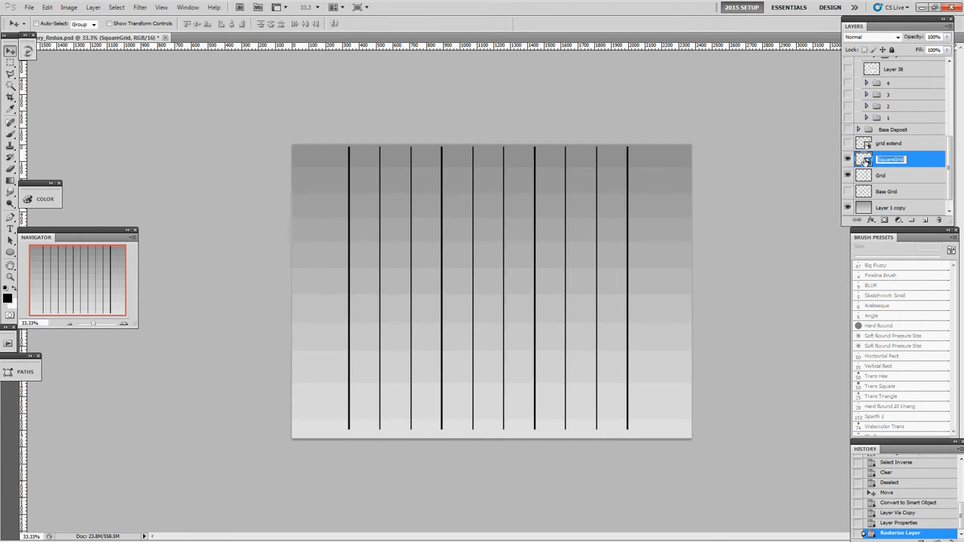
double_click(866, 160)
key("ctrl+t")
left_click_drag(602, 92, 717, 350)
key("Return")
key("ctrl+j")
key("ctrl+t")
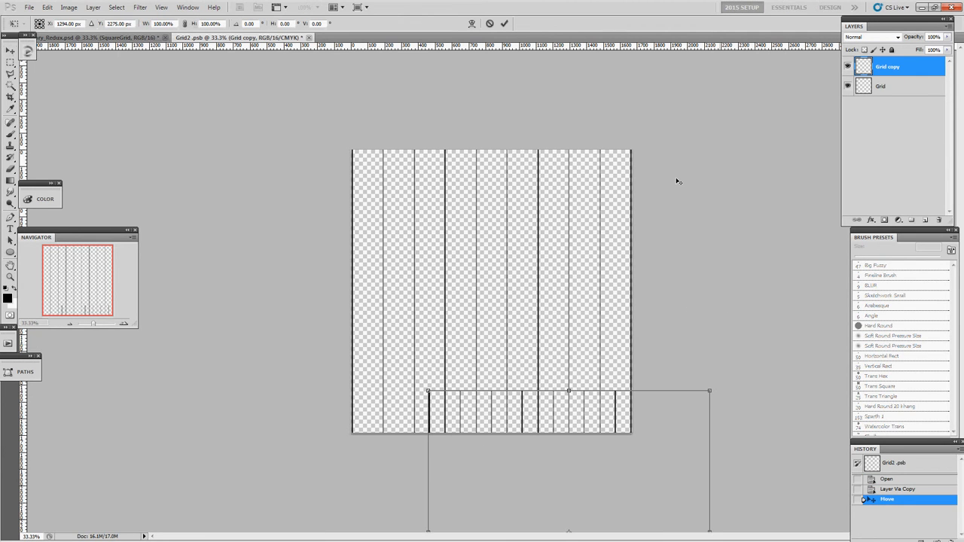
key("Escape")
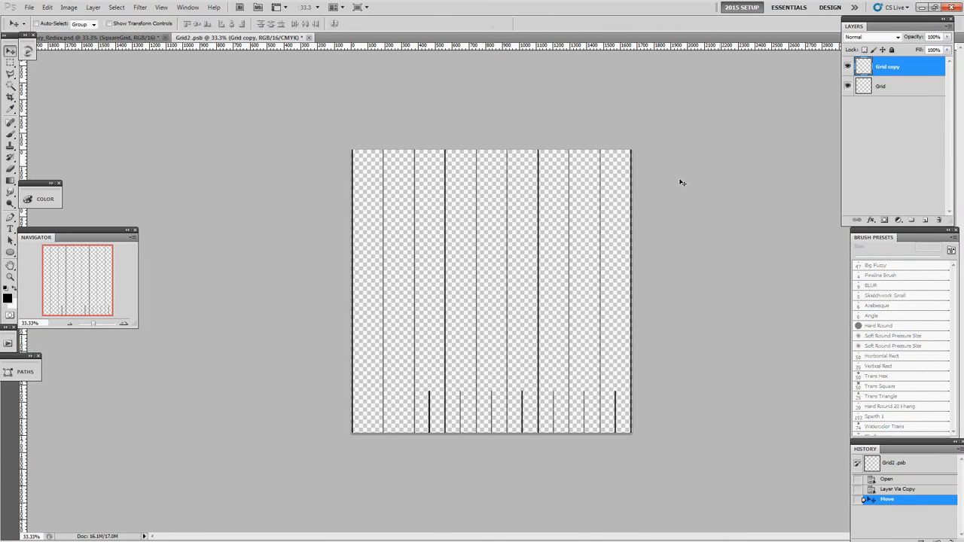
key("ctrl+z")
key("ctrl+t")
left_click_drag(673, 129, 658, 445)
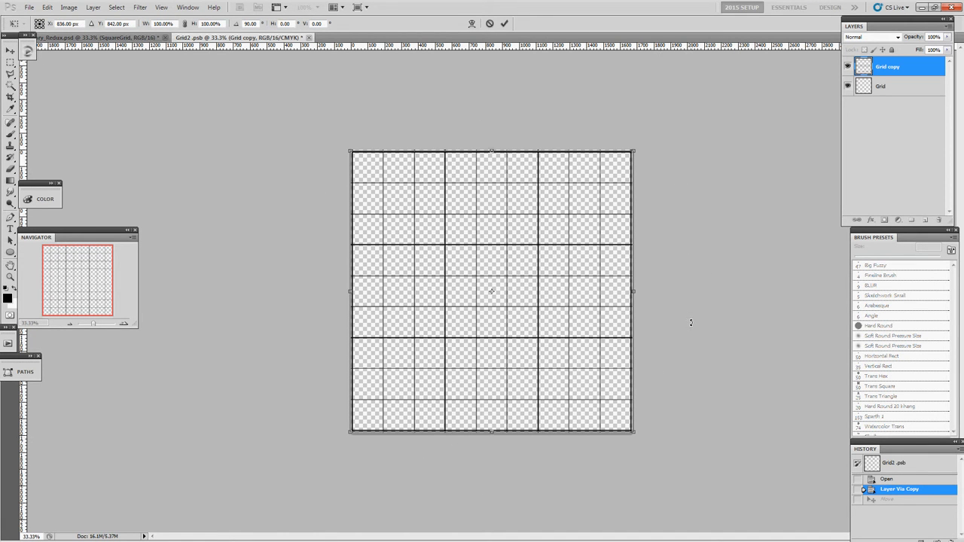
key("Return")
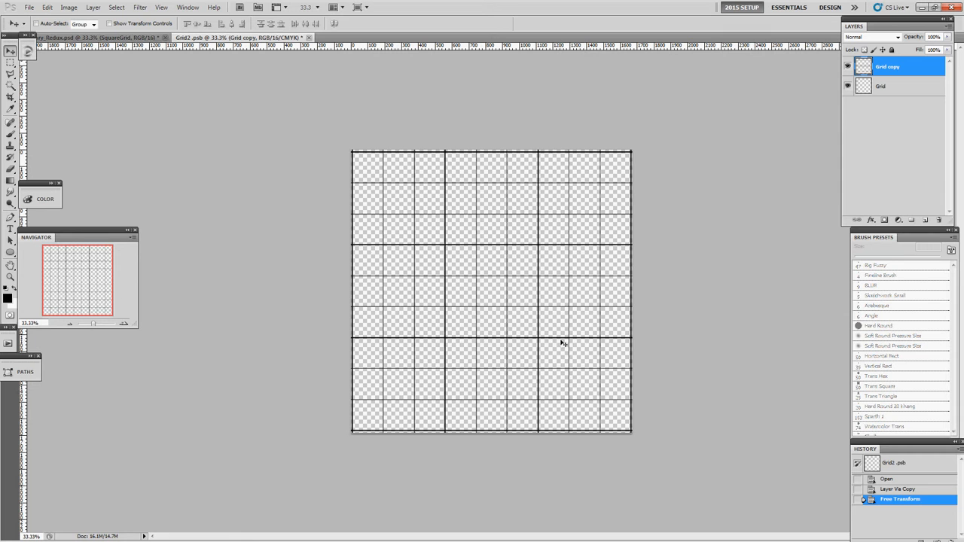
Merge the Grid copy layer into Grid inside the smart object, and save and close its contents.
key("ctrl+w")
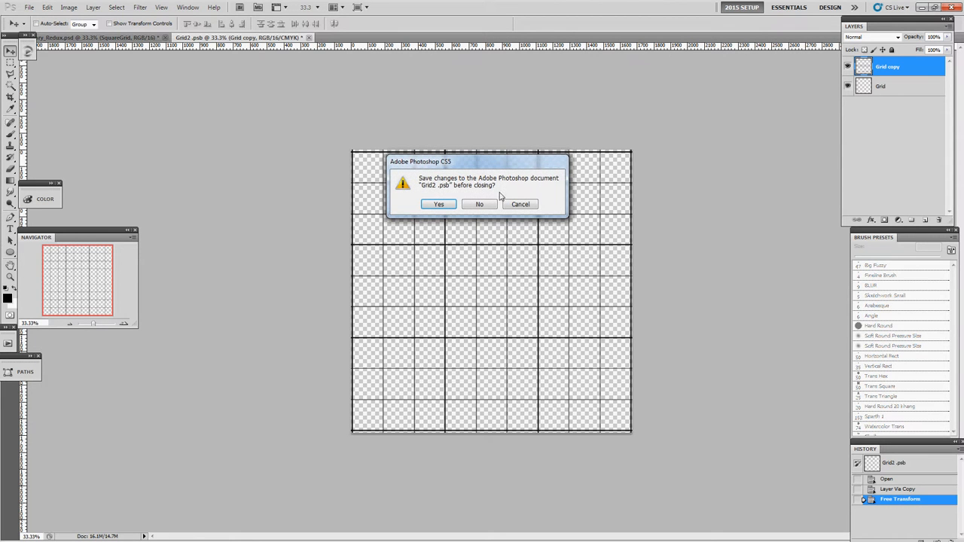
left_click(510, 205)
key("ctrl+e")
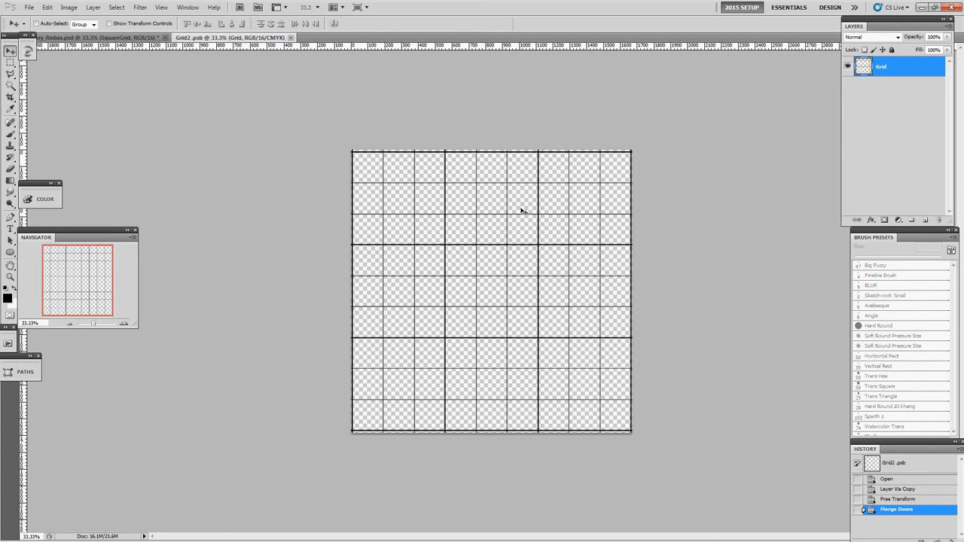
key("ctrl+w")
Hide the SquareGrid layer and convert the rasterized Grid layer back to a smart object.
scroll(879, 199, "down", 3)
left_click(847, 175)
left_click(877, 175)
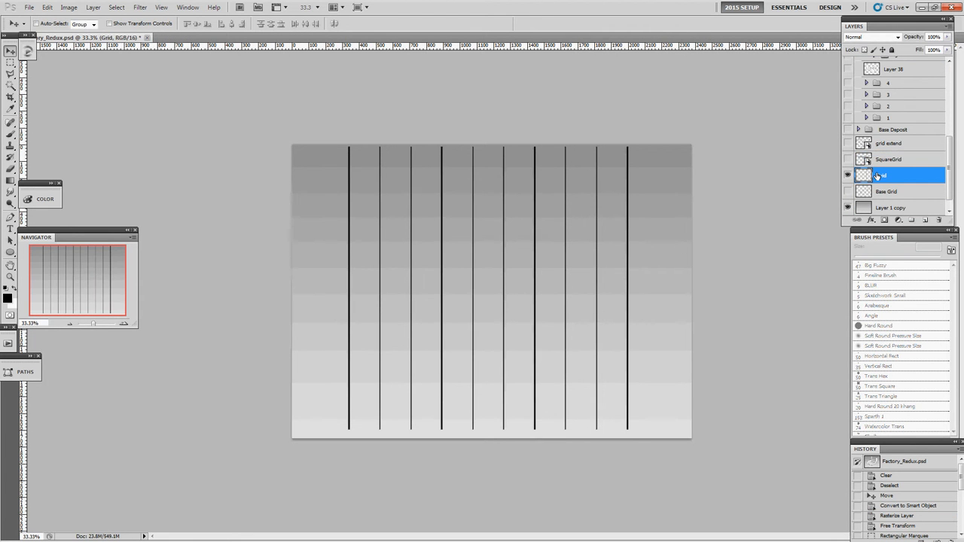
right_click(877, 175)
left_click(891, 245)
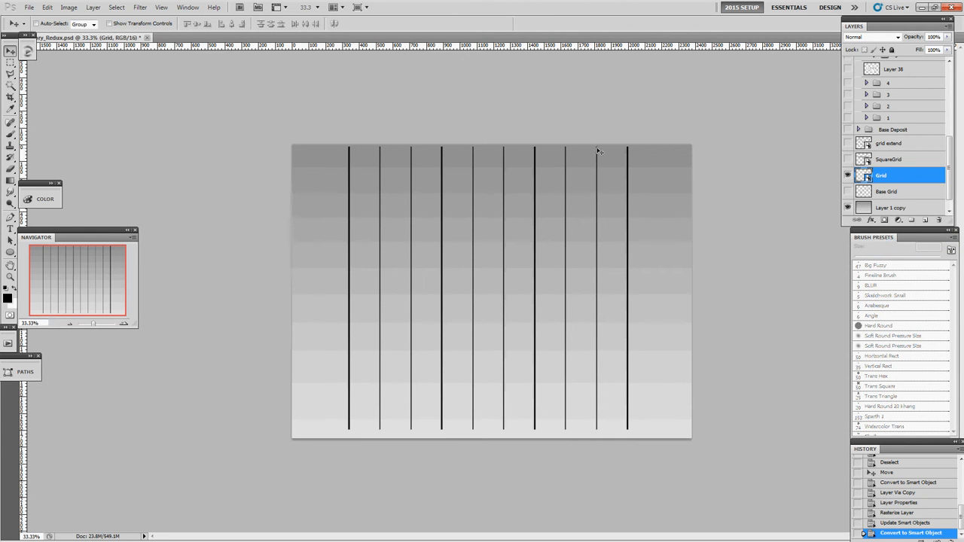
Show the SquareGrid layer and free-transform it into a flattened floor plane with a lowered, narrower far edge.
left_click(848, 159)
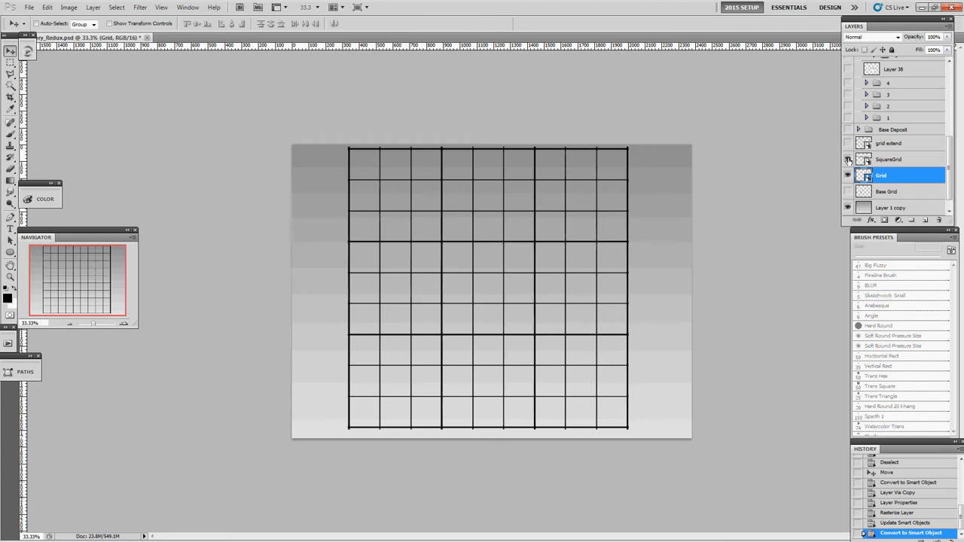
left_click(885, 160)
key("ctrl+t")
left_click_drag(487, 151, 510, 271)
left_click_drag(656, 272, 582, 271)
left_click_drag(483, 271, 567, 272)
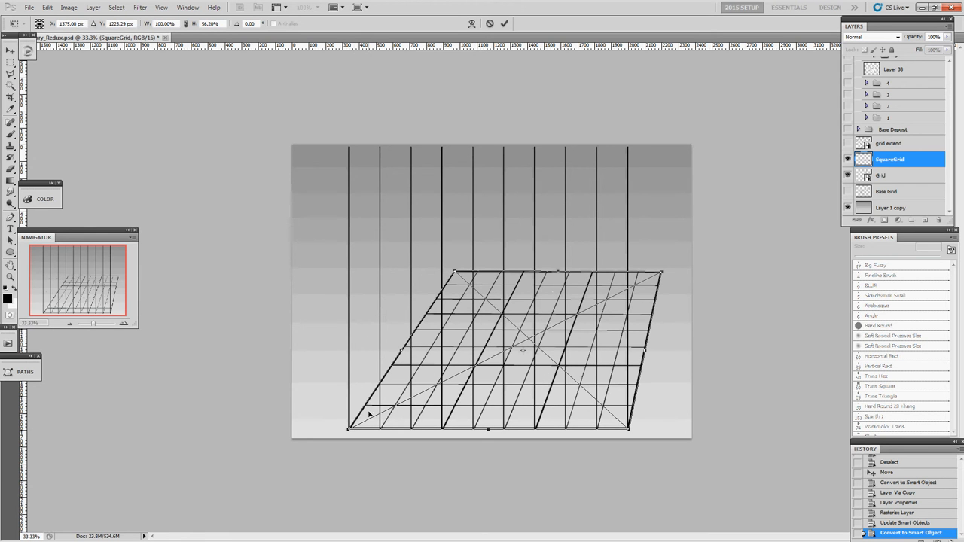
Distort SquareGrid's corners into a two-point perspective floor nearly filling the canvas width, and apply the transform.
left_click_drag(404, 348, 371, 295)
left_click_drag(597, 379, 610, 437)
left_click_drag(532, 219, 576, 255)
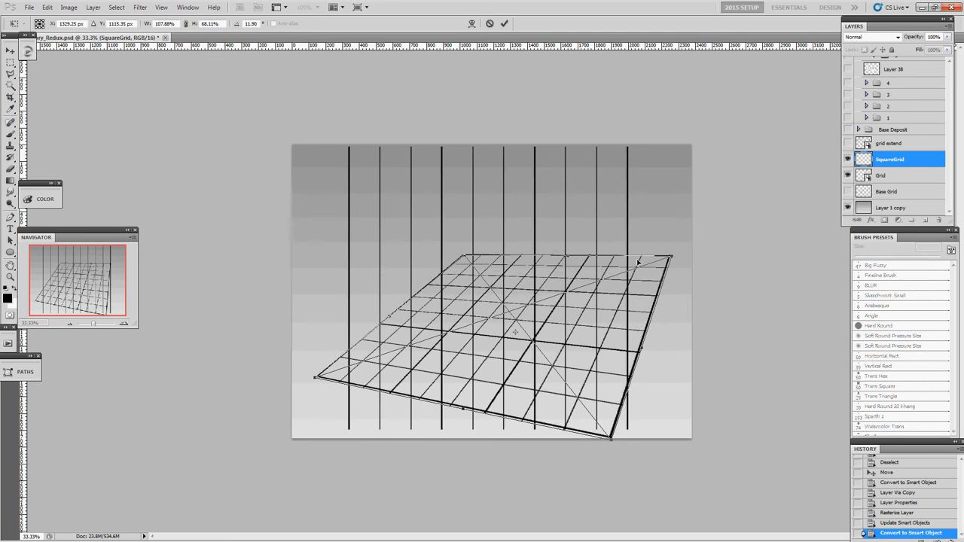
left_click_drag(671, 257, 680, 279)
left_click_drag(581, 328, 573, 277)
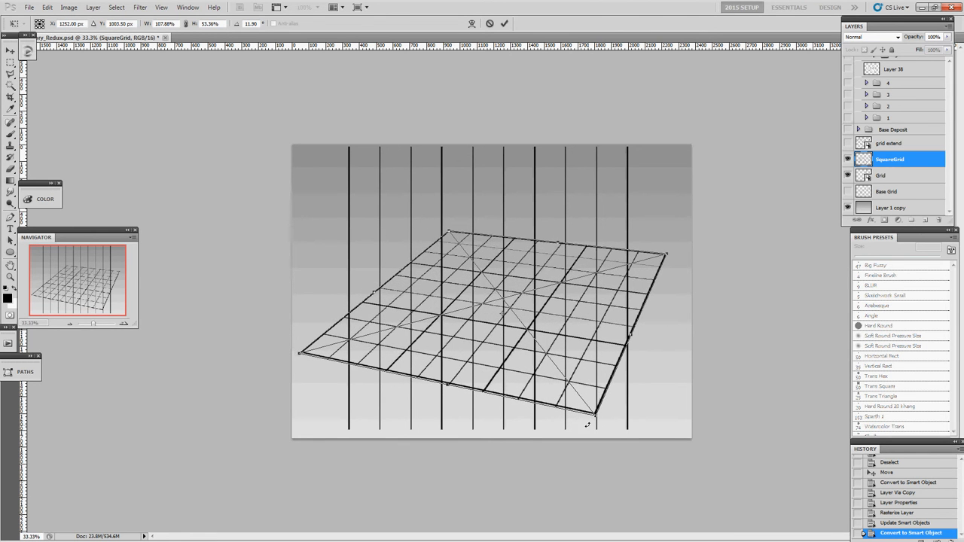
left_click_drag(595, 416, 595, 446)
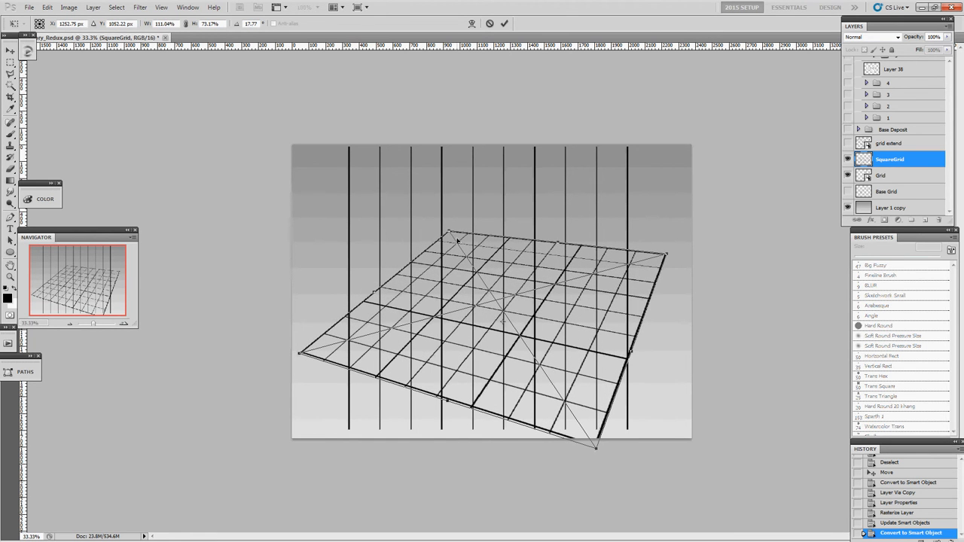
left_click_drag(449, 233, 489, 240)
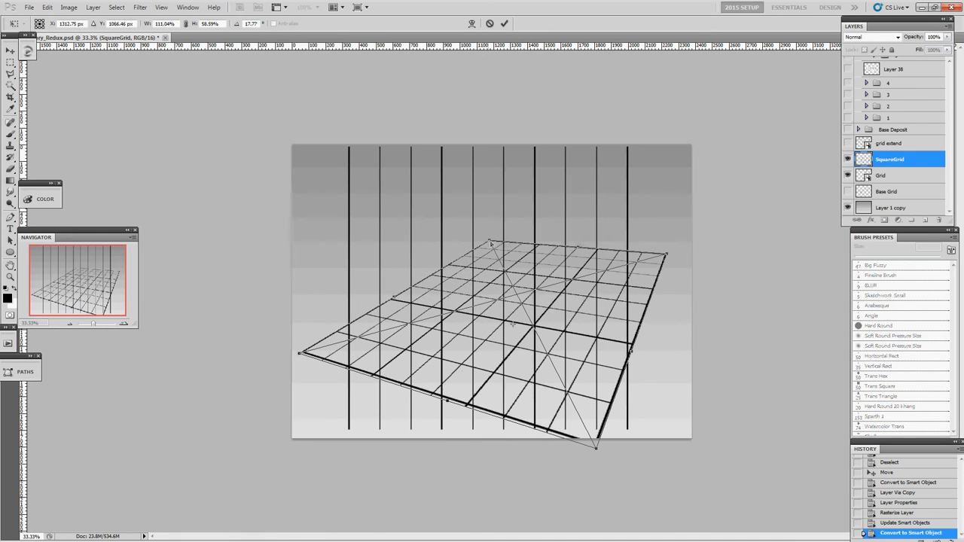
left_click_drag(630, 349, 598, 333)
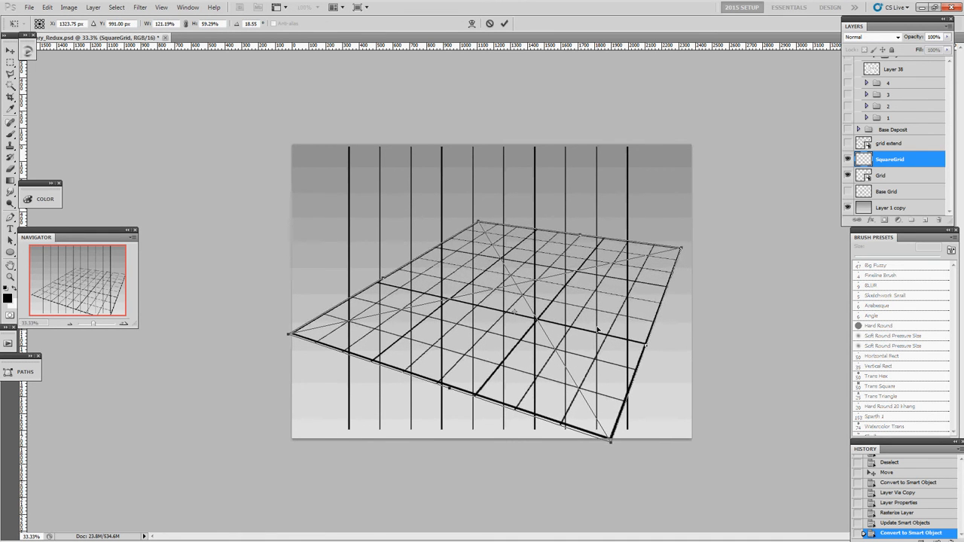
key("Return")
Free-transform the Grid layer's vertical lines over the right part of the floor, narrowing them, slanting the base and raising it onto the floor.
left_click(877, 177)
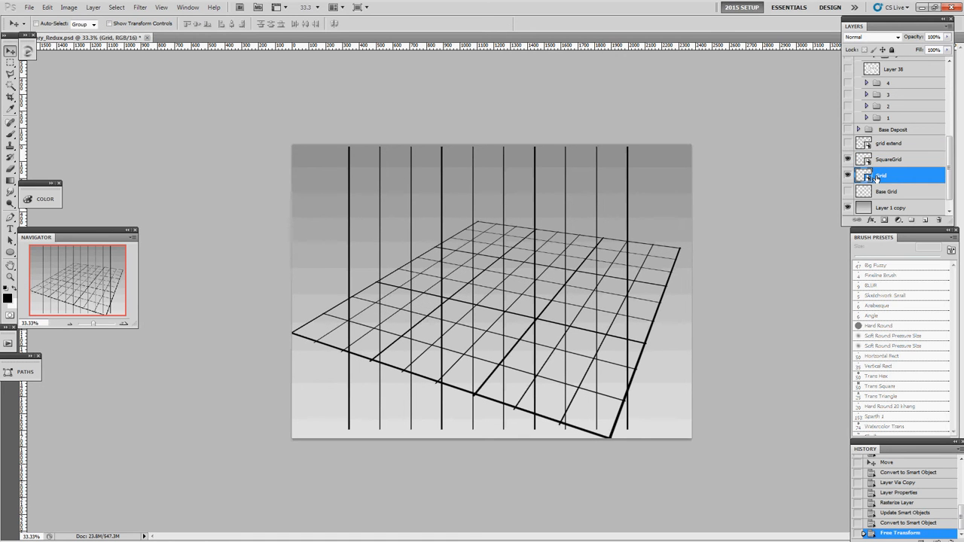
key("ctrl+t")
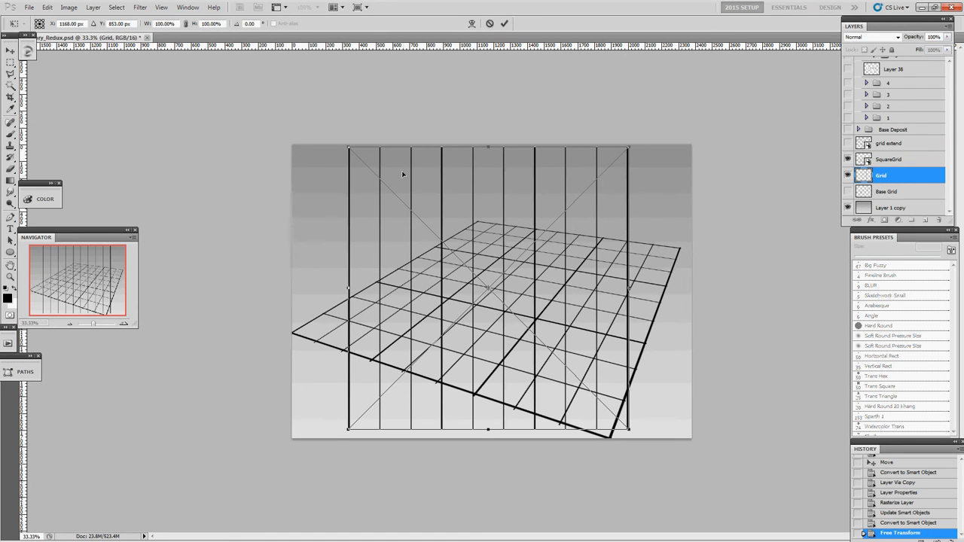
left_click_drag(438, 239, 380, 221)
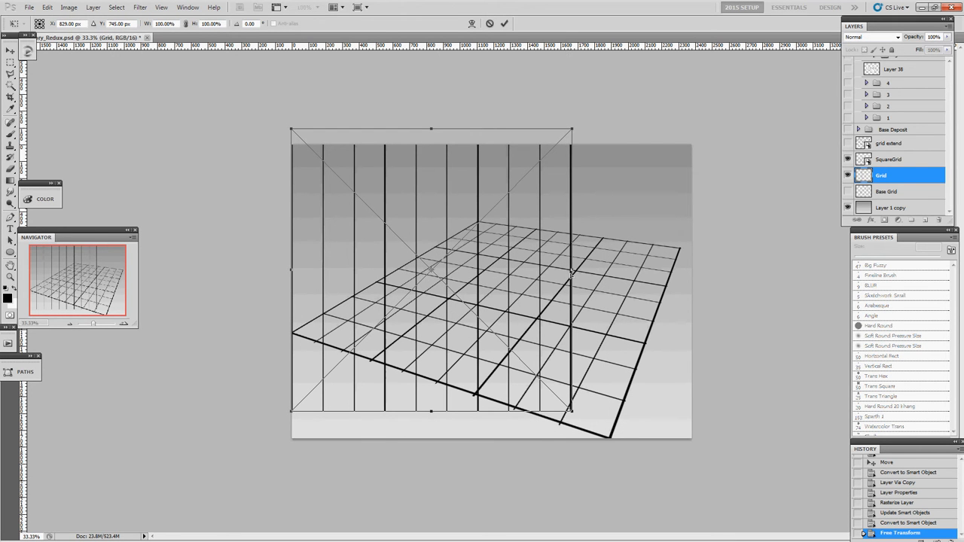
left_click_drag(454, 280, 555, 246)
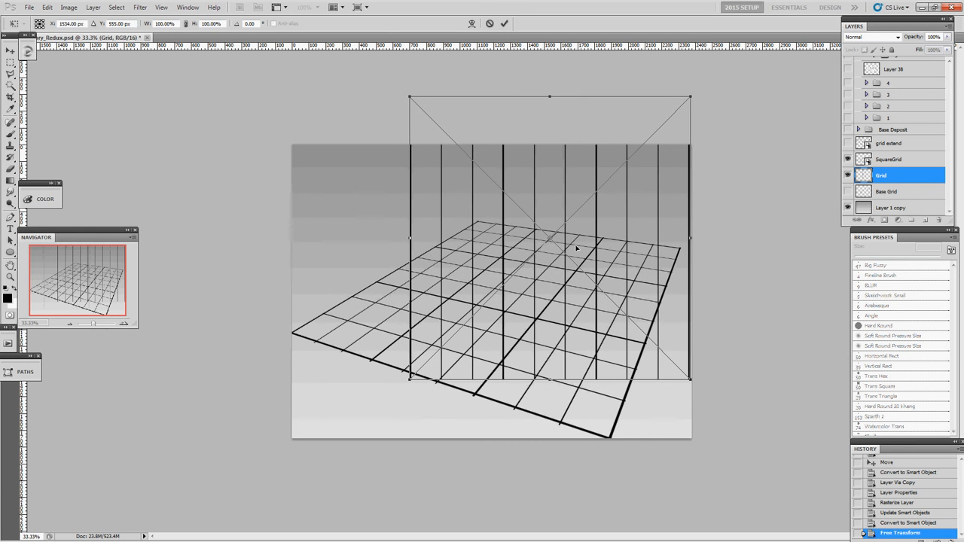
left_click_drag(690, 238, 656, 268)
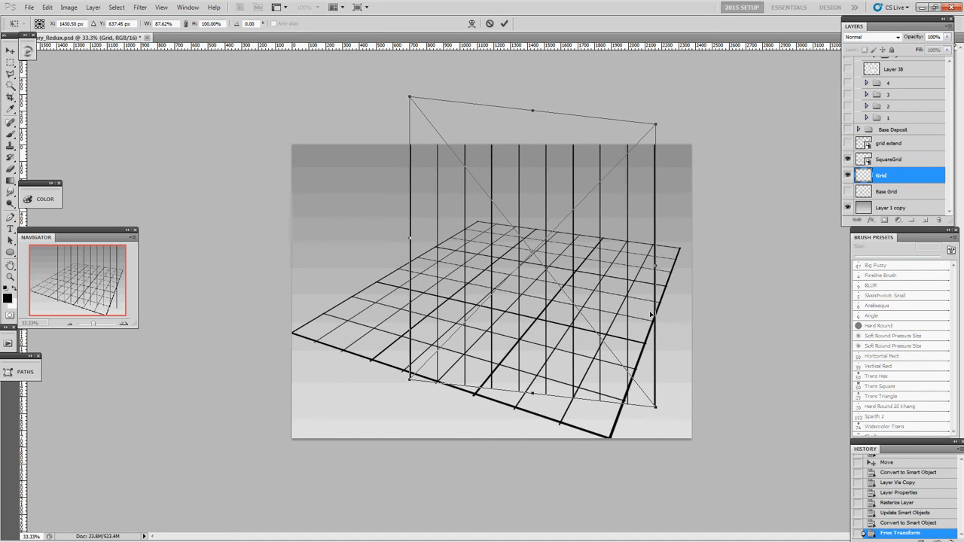
left_click_drag(533, 397, 531, 277)
left_click_drag(655, 292, 658, 315)
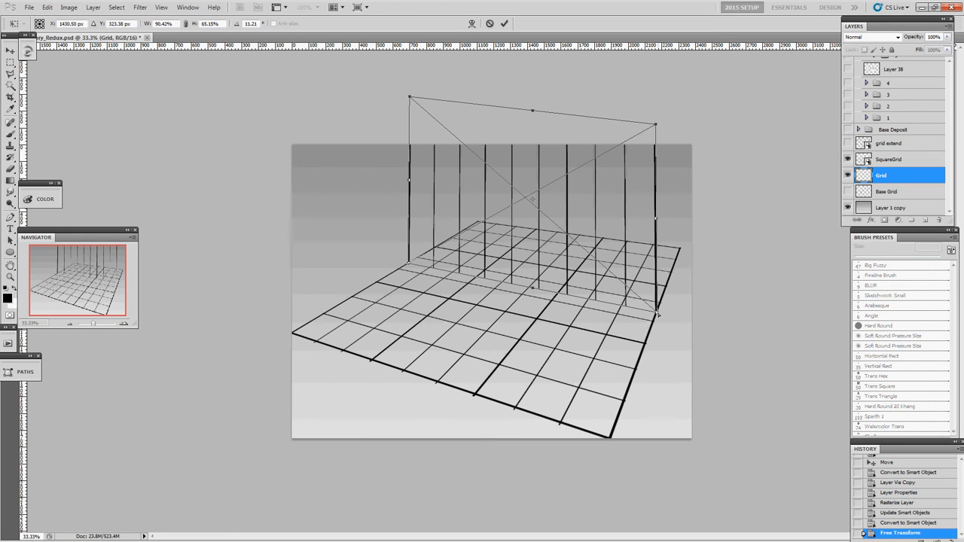
Flare the upper corners of the Grid lines outward, stretch their lower edge below the canvas, and apply the transform.
left_click_drag(656, 125, 662, 91)
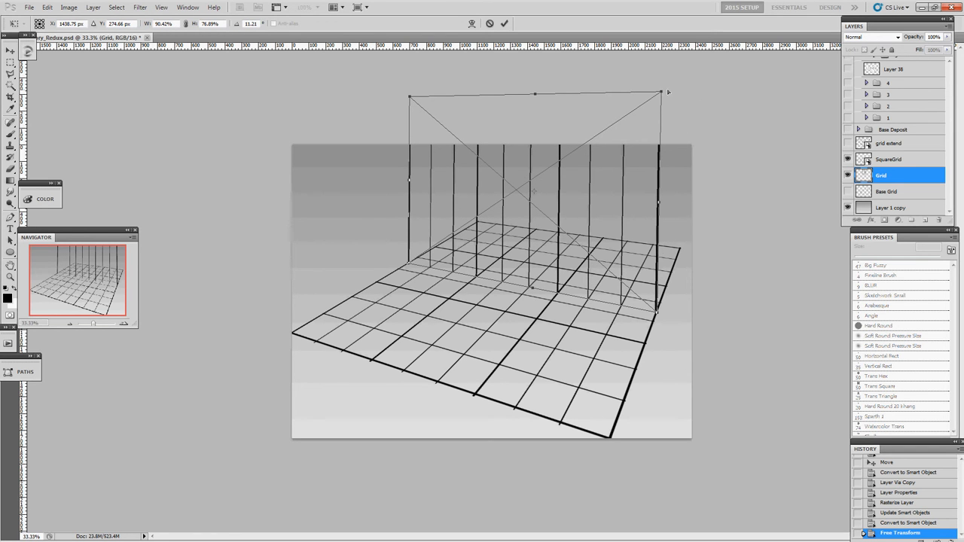
left_click_drag(668, 92, 701, 97)
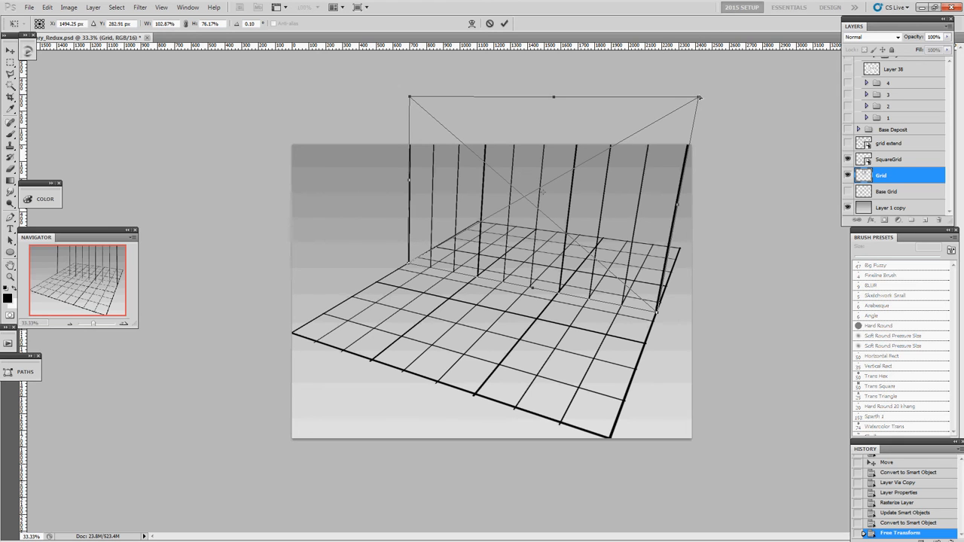
mouse_move(407, 96)
left_mouse_down()
mouse_move(398, 76)
mouse_move(389, 79)
mouse_move(394, 97)
left_mouse_up()
left_click_drag(393, 98, 392, 100)
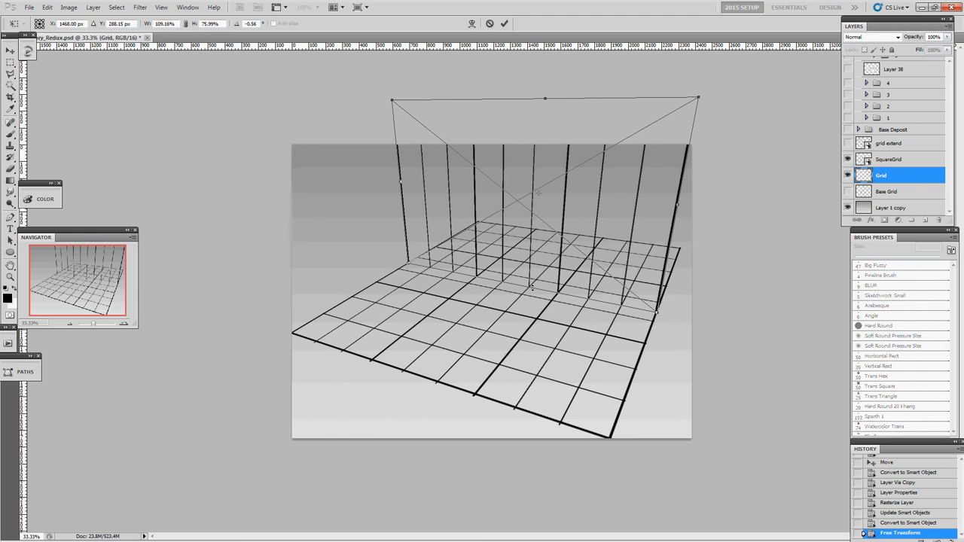
left_click_drag(532, 287, 527, 454)
key("Return")
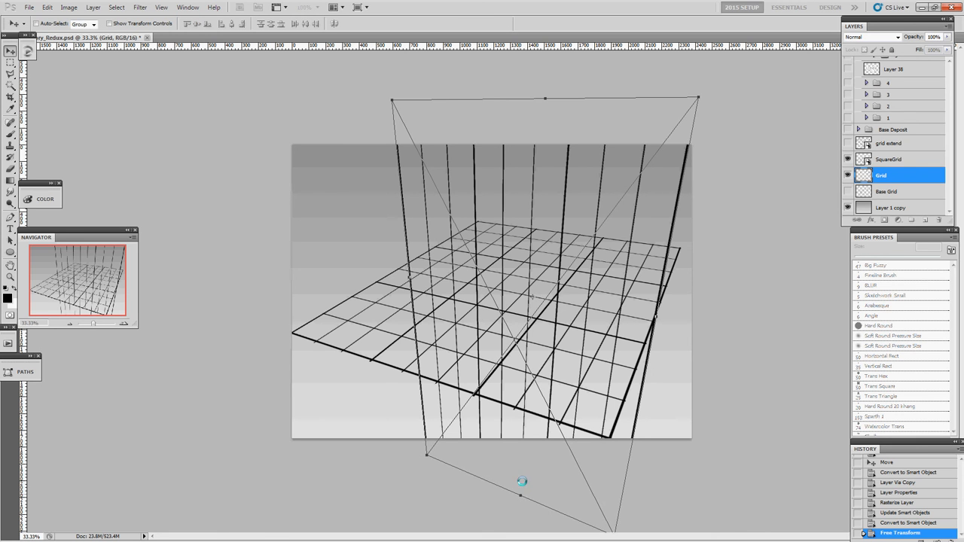
Free-transform the Grid lines again to spread them across the whole canvas at about 161% width, and apply the transform.
key("ctrl+t")
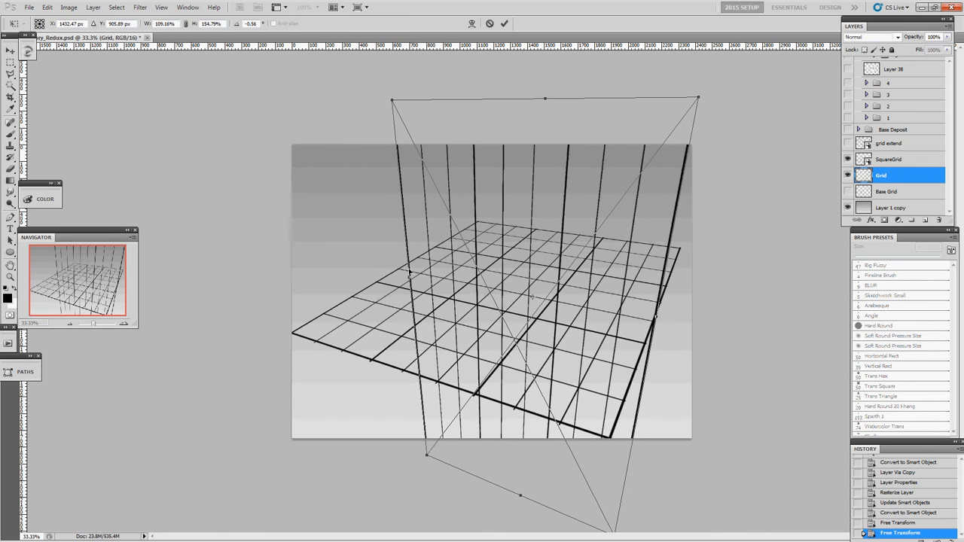
left_click_drag(383, 268, 244, 178)
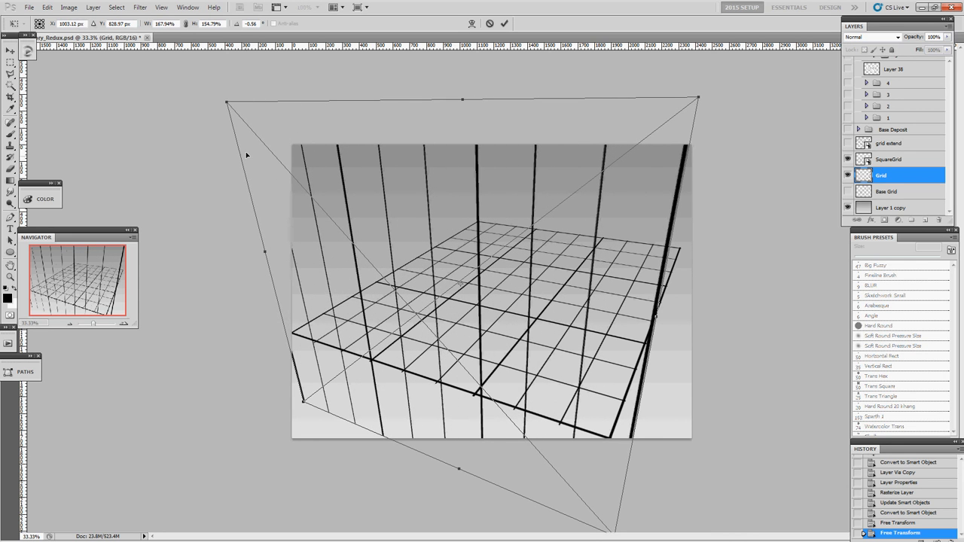
left_click_drag(264, 251, 307, 245)
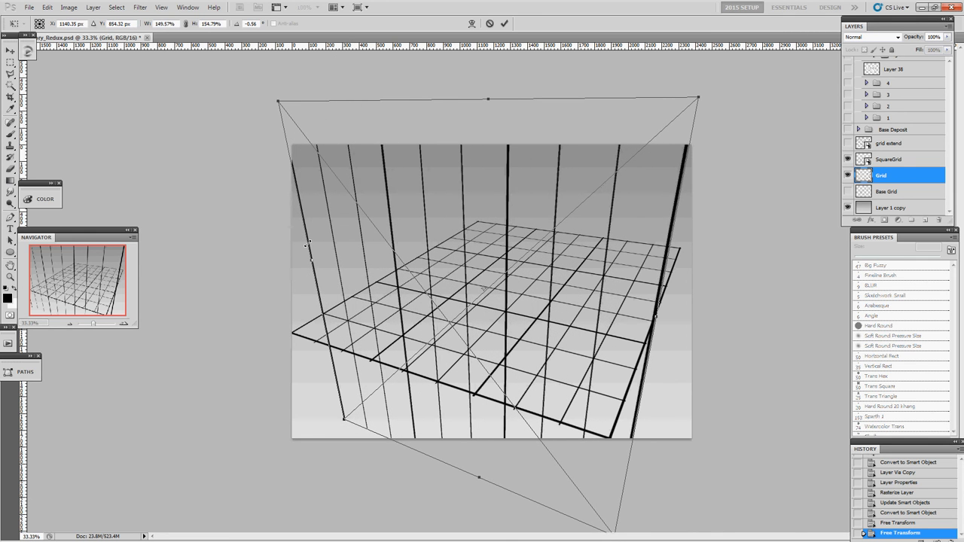
left_click_drag(658, 317, 681, 323)
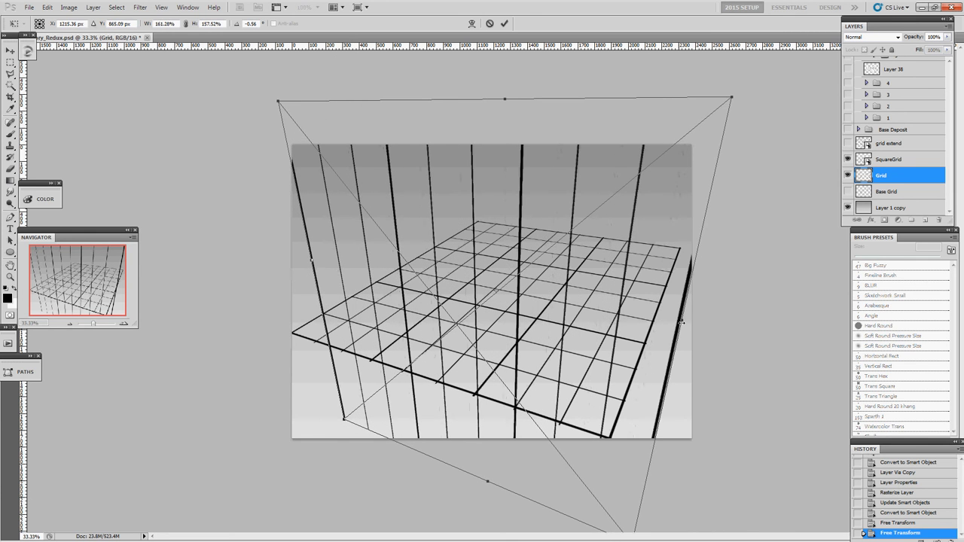
key("Return")
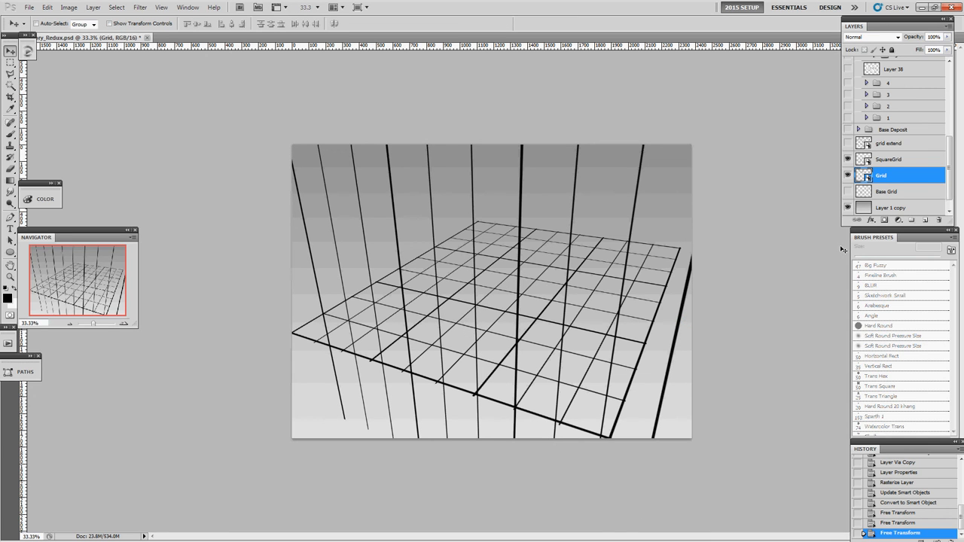
Create a new layer group above SquareGrid and move the SquareGrid and Grid layers into it.
left_click(907, 160)
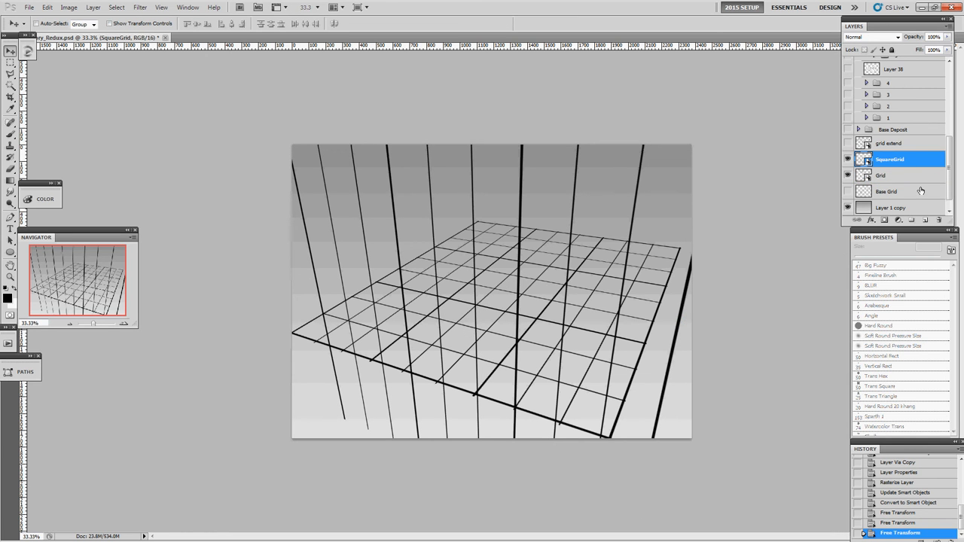
left_click(910, 219)
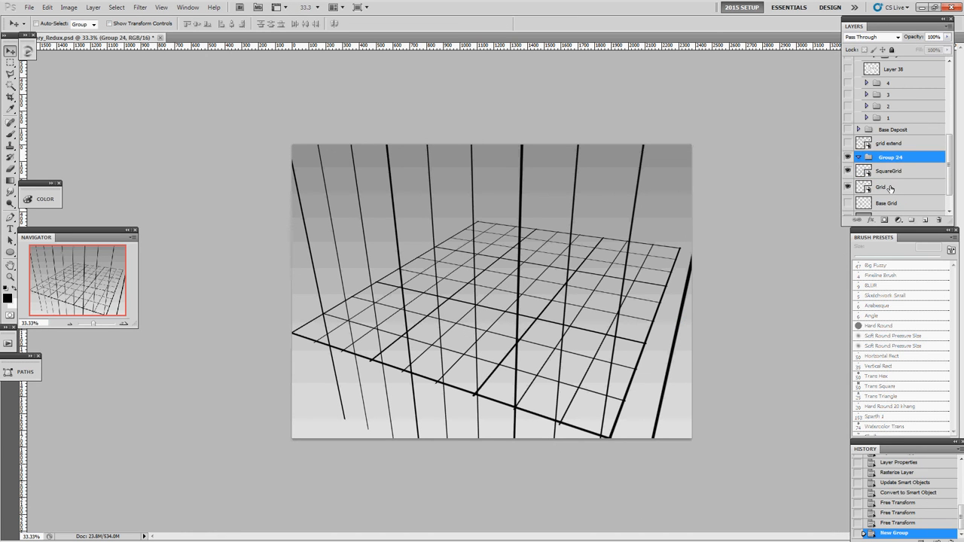
left_click(890, 188)
left_click(889, 173, "shift")
left_click_drag(889, 173, 888, 158)
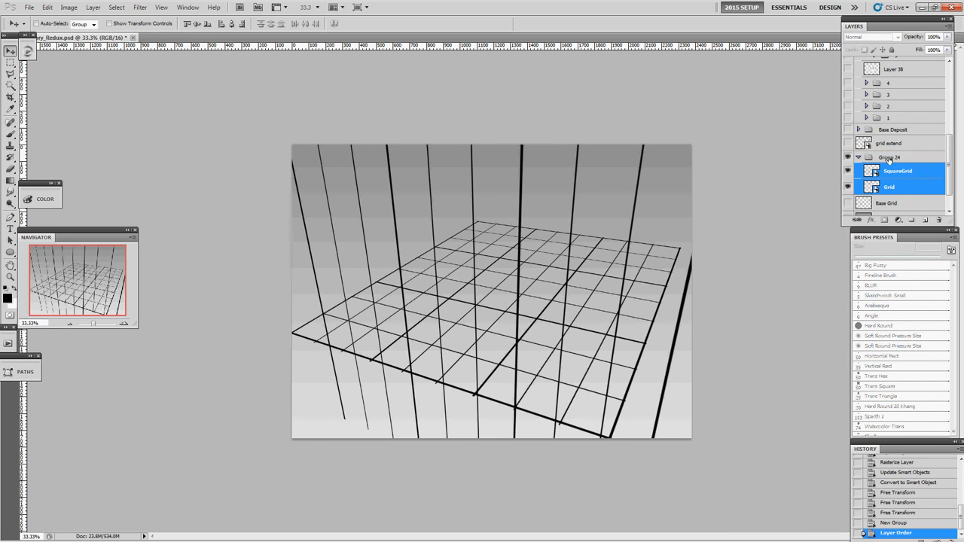
Rename the new group as Grids and reduce its opacity to 25%.
double_click(888, 158)
type("Grids")
key("Return")
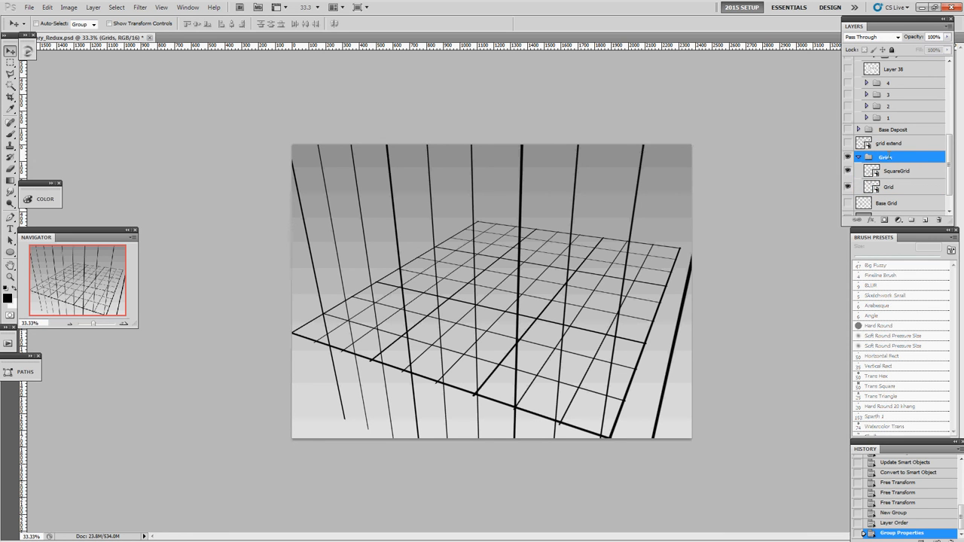
left_click(946, 39)
left_click_drag(941, 49, 910, 49)
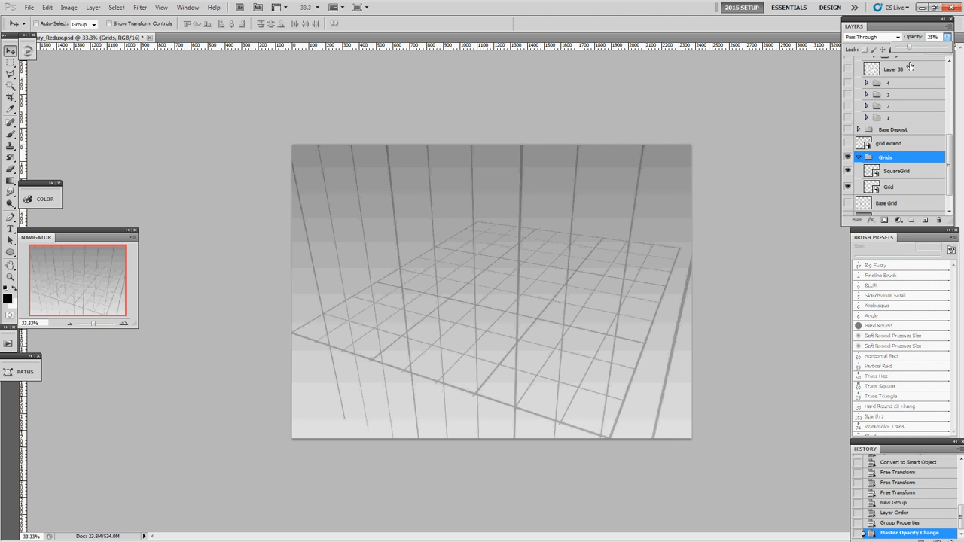
Add a new layer for brush sketching and move it out of the Grids group, directly above it.
key("ctrl+shift+n")
key("Return")
key("b")
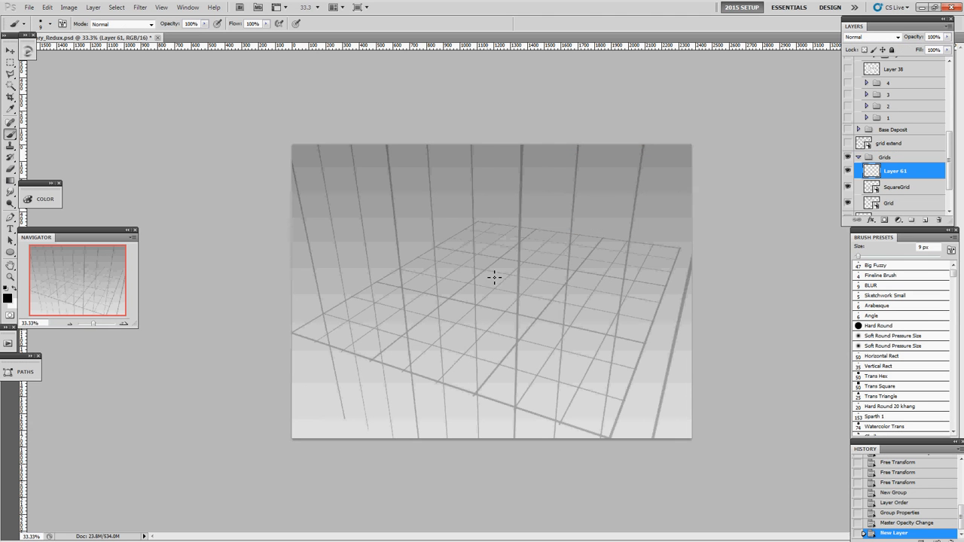
left_click_drag(900, 170, 900, 152)
Brush a rough rounded car with wheels on the new layer, following the perspective of the floor grid.
mouse_move(518, 239)
left_mouse_down()
mouse_move(410, 313)
mouse_move(488, 335)
mouse_move(547, 259)
mouse_move(574, 247)
left_mouse_up()
left_click_drag(565, 288, 531, 320)
mouse_move(419, 301)
left_mouse_down()
mouse_move(461, 299)
mouse_move(513, 224)
mouse_move(468, 241)
mouse_move(434, 331)
mouse_move(491, 319)
mouse_move(561, 247)
mouse_move(566, 265)
mouse_move(543, 256)
left_mouse_up()
left_click_drag(512, 315, 504, 307)
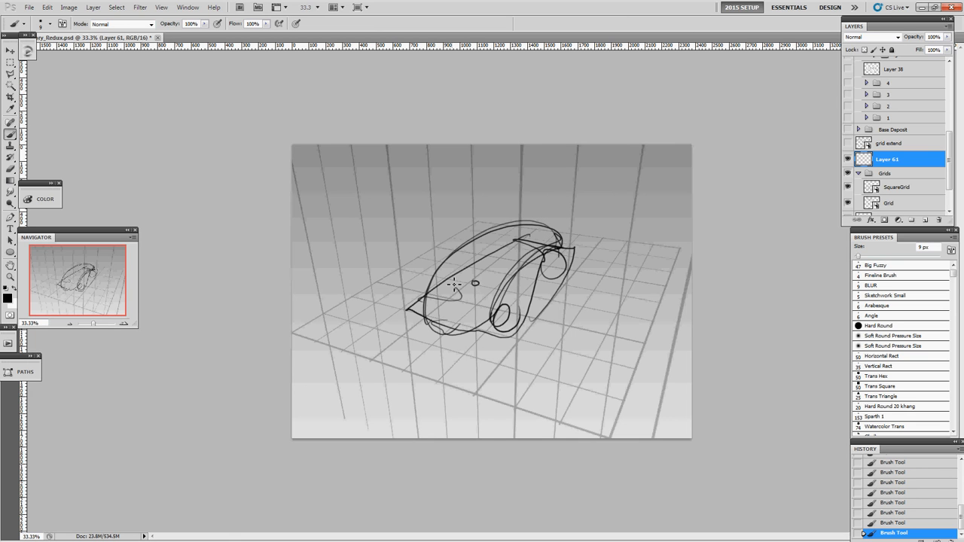
left_click_drag(446, 298, 474, 297)
mouse_move(454, 299)
left_mouse_down()
mouse_move(464, 317)
mouse_move(473, 297)
left_mouse_up()
Select the whole canvas and clear the car sketch from the layer.
key("ctrl+a")
key("Delete")
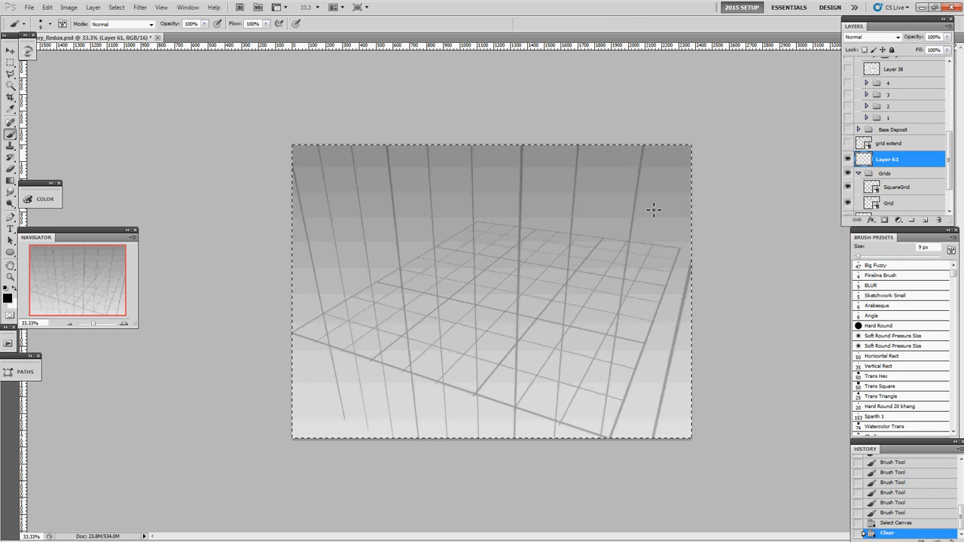